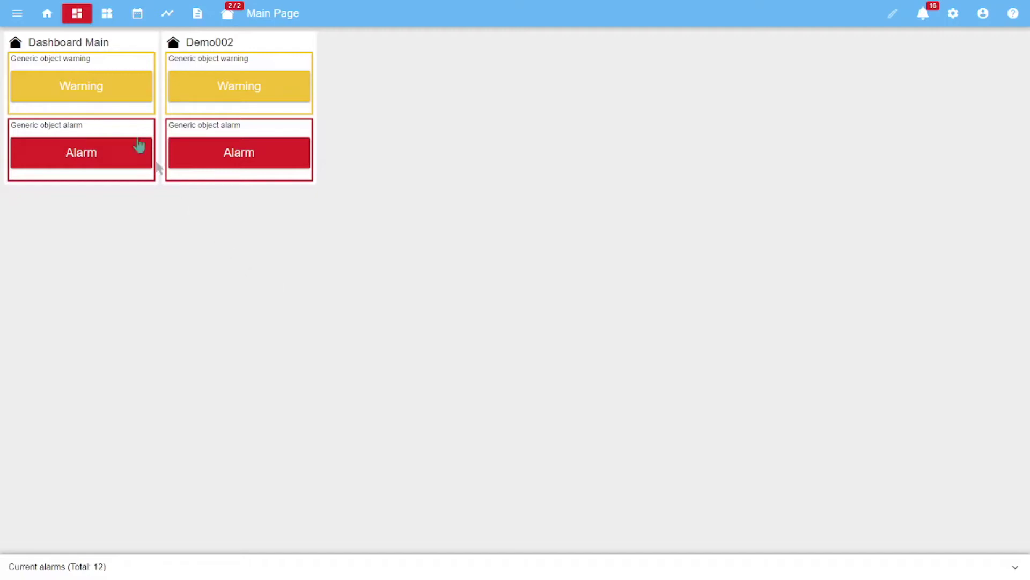
- Open the Dashboard Main point from Points and toggle edit mode on and off
left_click_drag(45, 13, 45, 14)
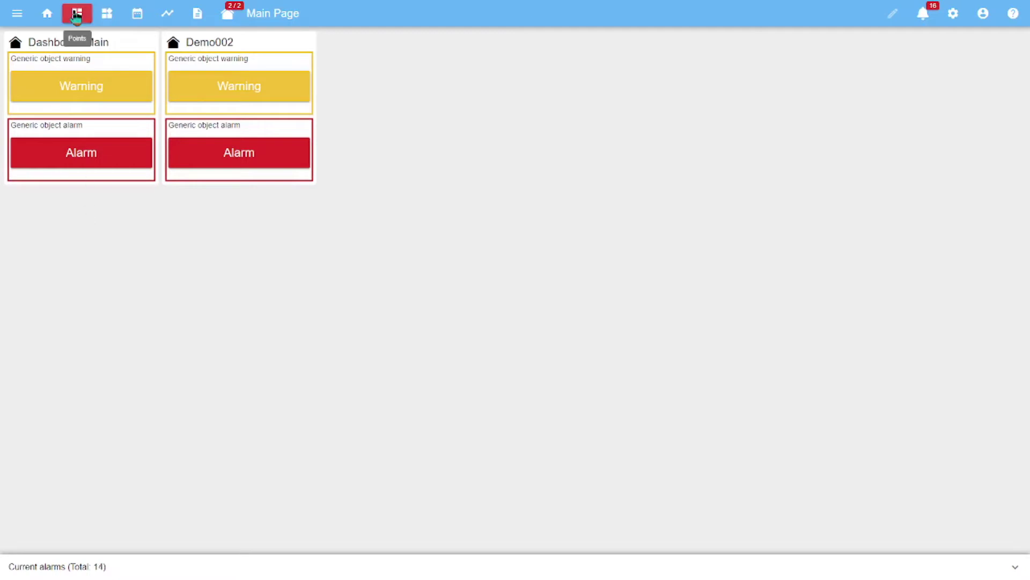
left_click(76, 15)
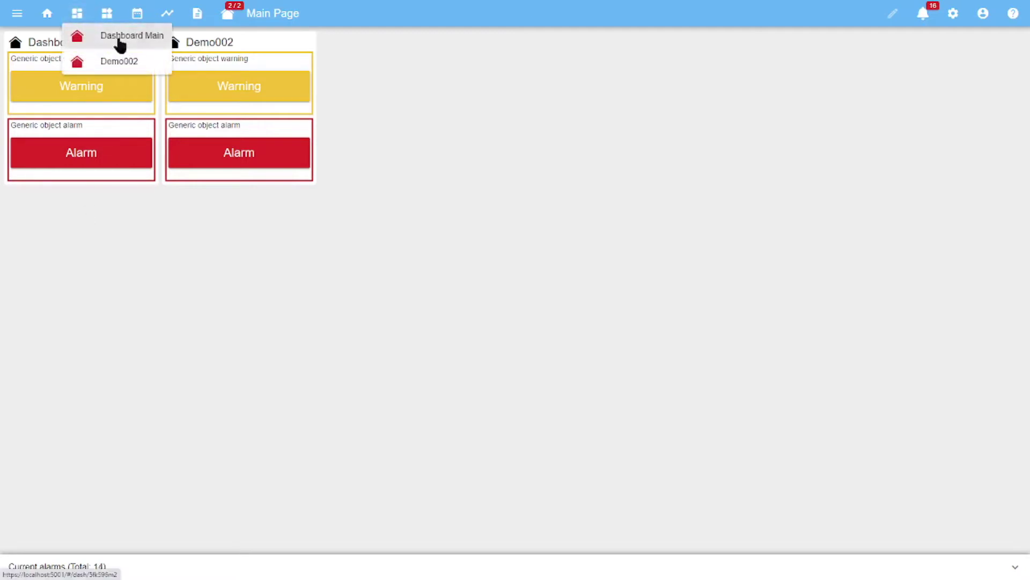
left_click(132, 36)
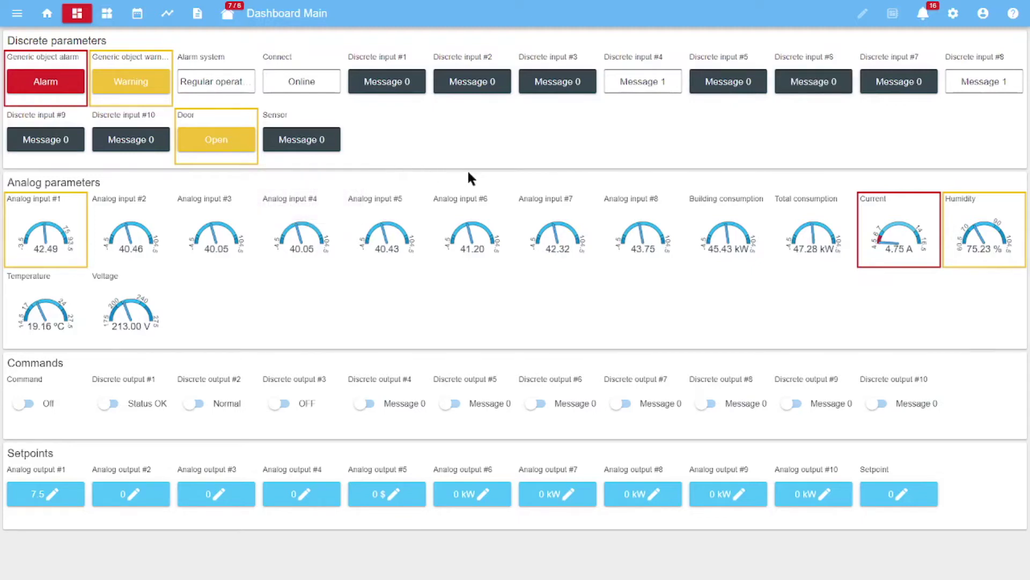
left_click(863, 14)
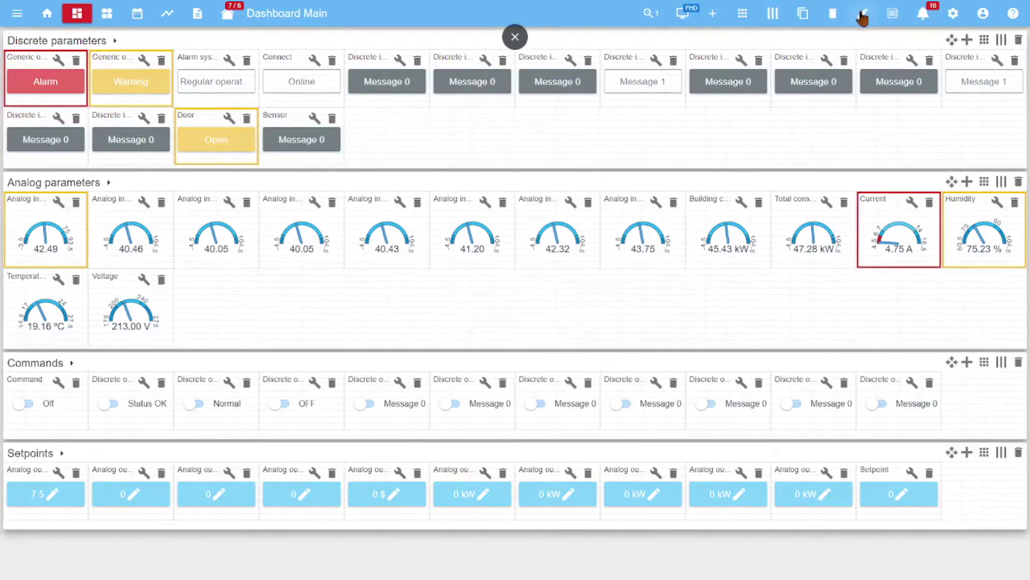
left_click(863, 14)
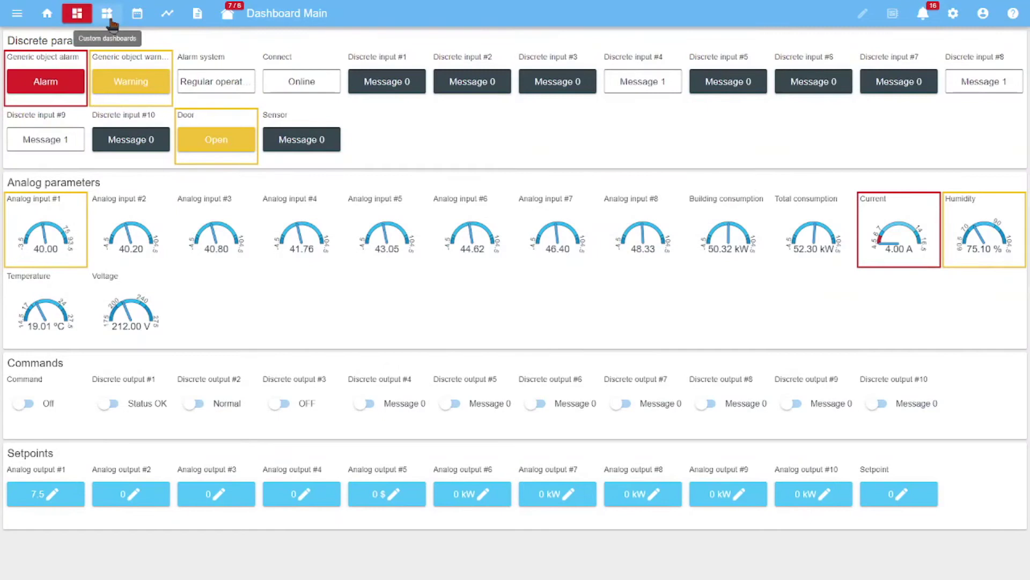
- Open custom dashboard '1' from the Custom dashboards list
left_click(109, 20)
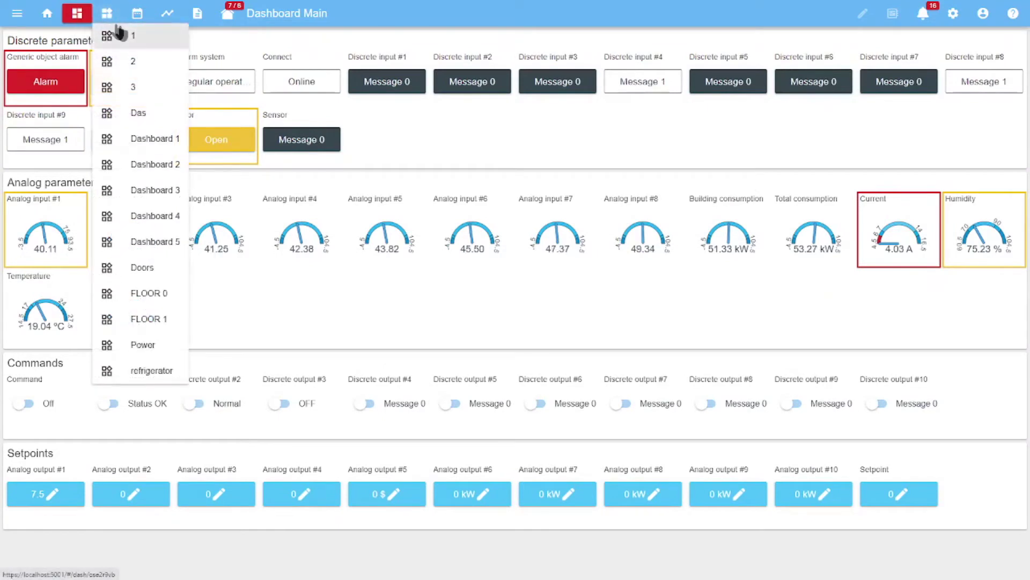
left_click(143, 36)
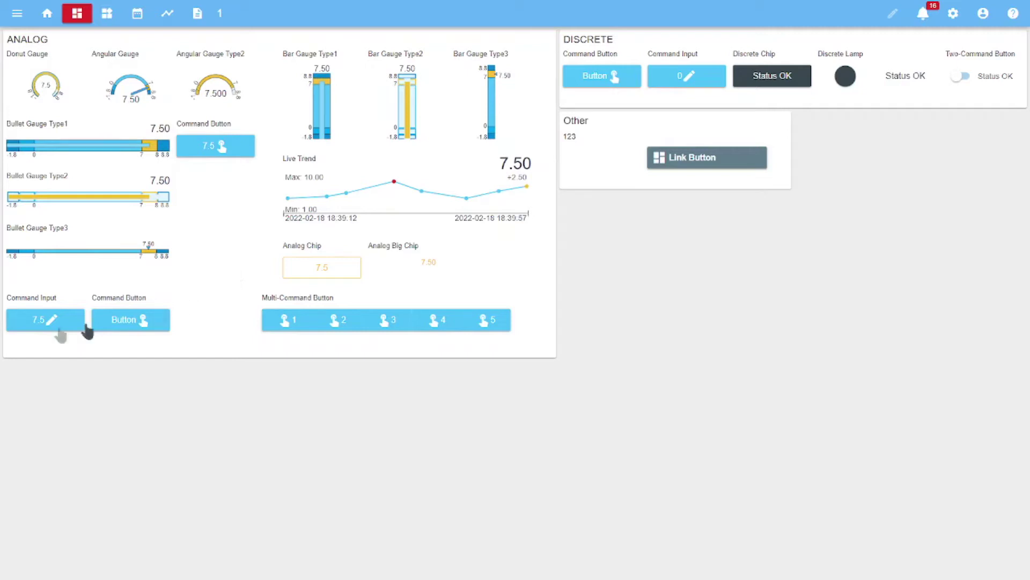
- Send 1 then 5 to analog output #1 from the multi-command widget, then enter edit mode
left_click(290, 326)
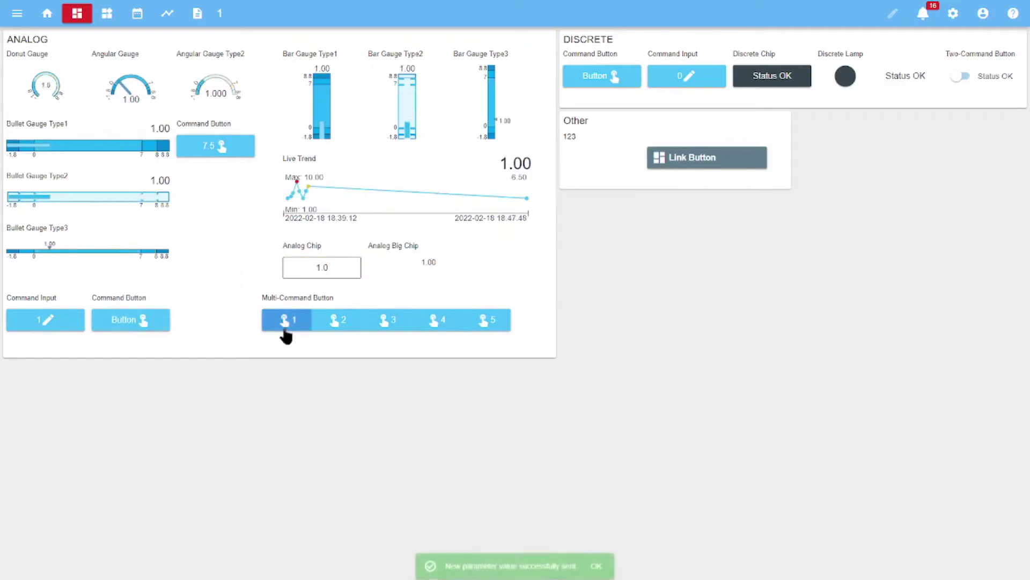
left_click(495, 323)
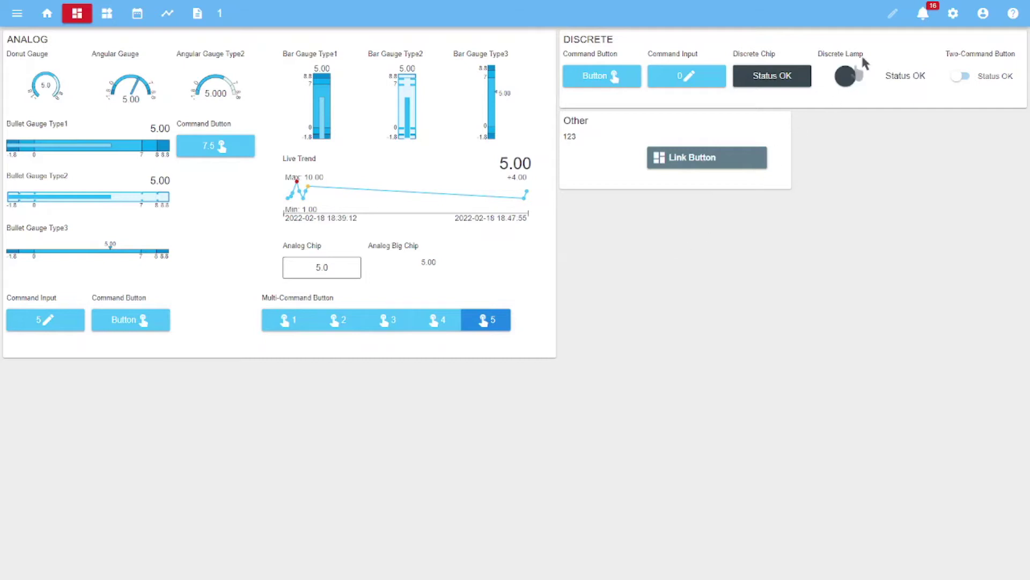
left_click(890, 16)
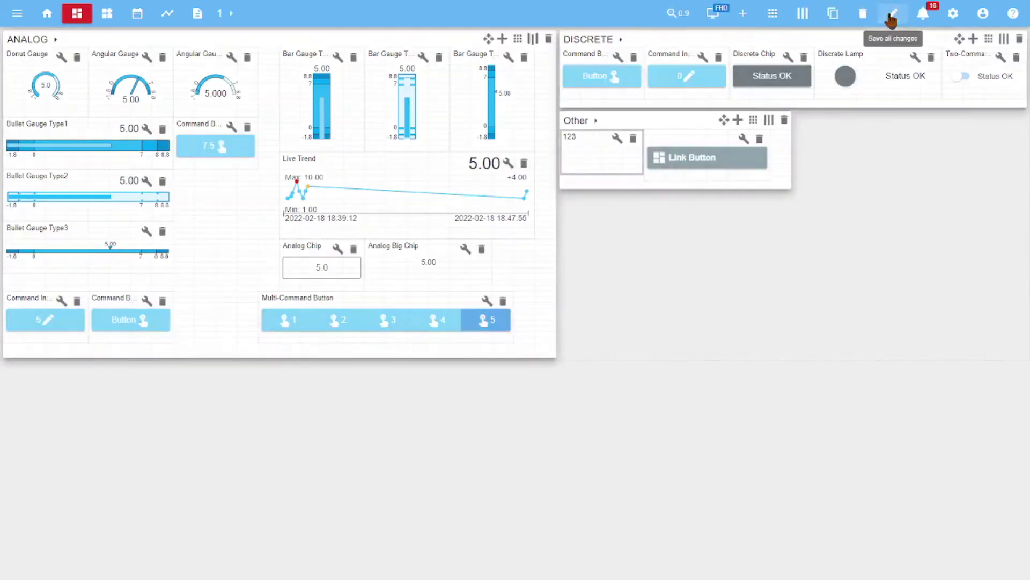
left_click(61, 58)
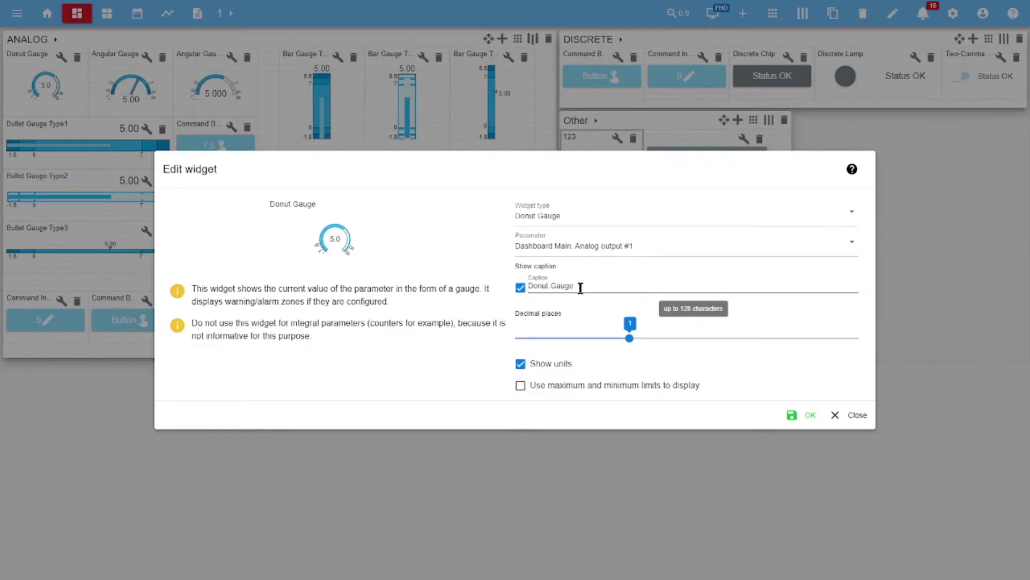
mouse_move(629, 339)
left_mouse_down()
mouse_move(794, 347)
mouse_move(812, 338)
mouse_move(630, 339)
left_mouse_up()
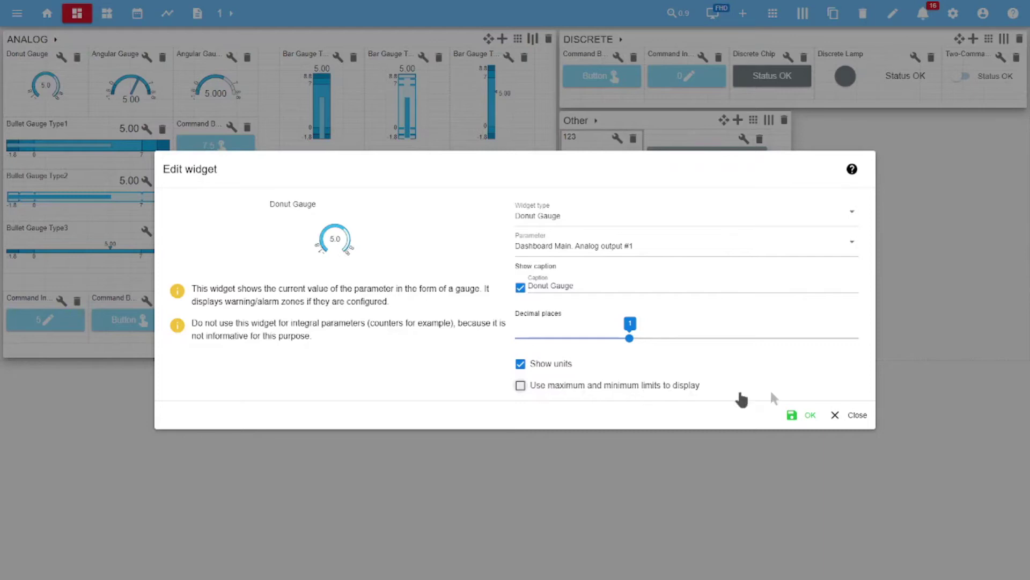
left_click(808, 415)
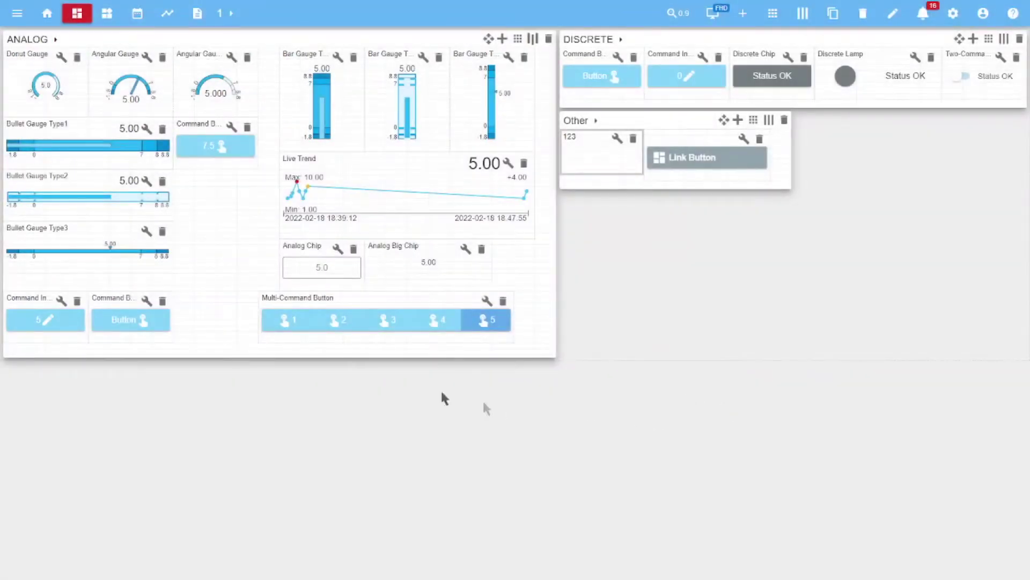
- Make the analog Command Button ask for confirmation, then send 7.5 and confirm it
left_click(146, 299)
left_click(146, 301)
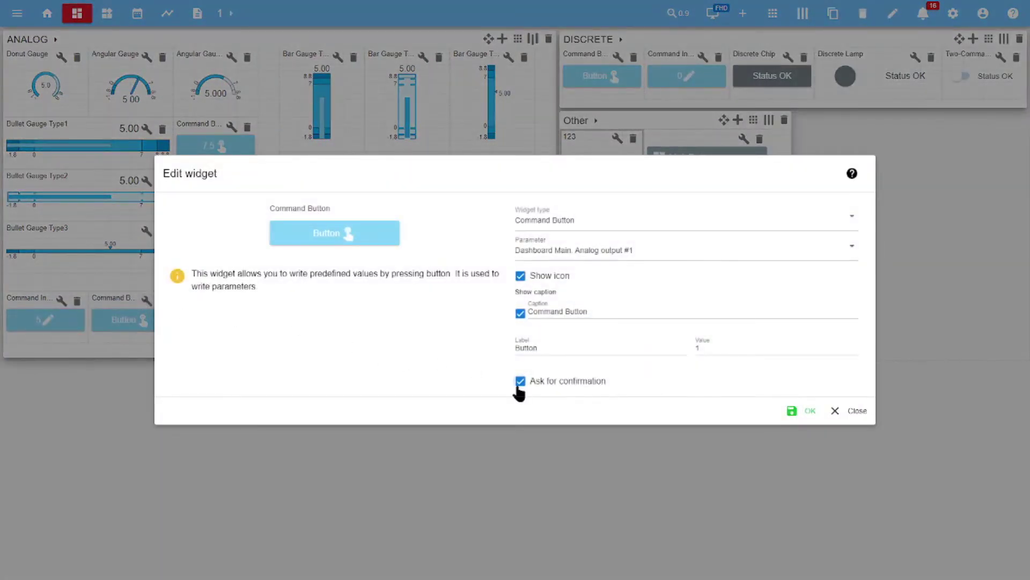
left_click(803, 412)
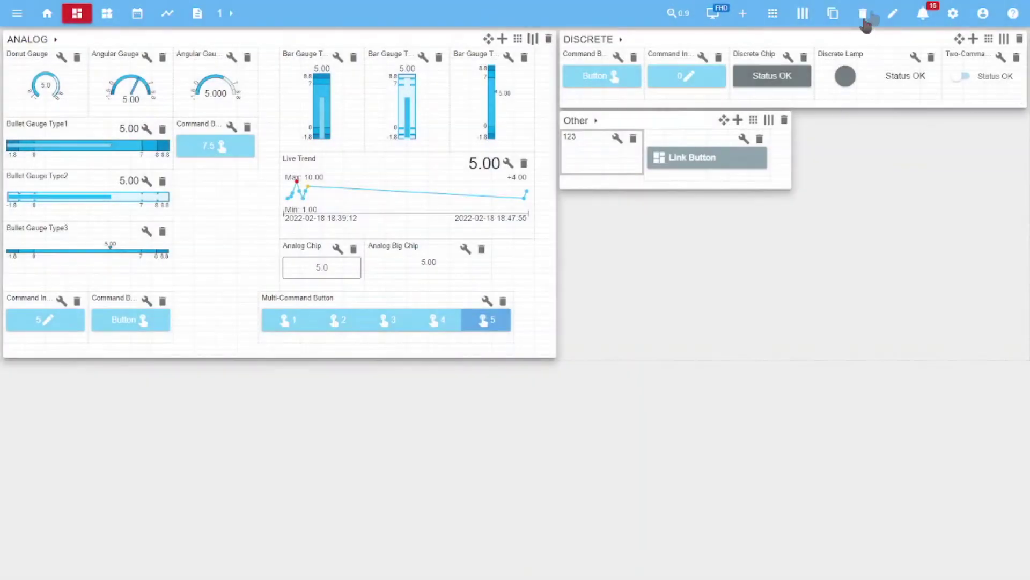
left_click(893, 13)
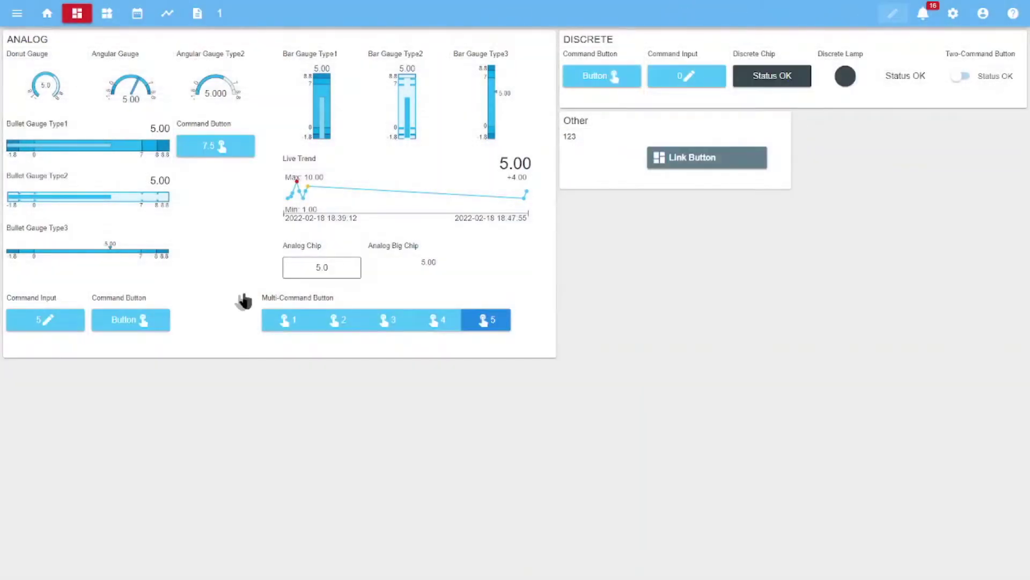
left_click(198, 150)
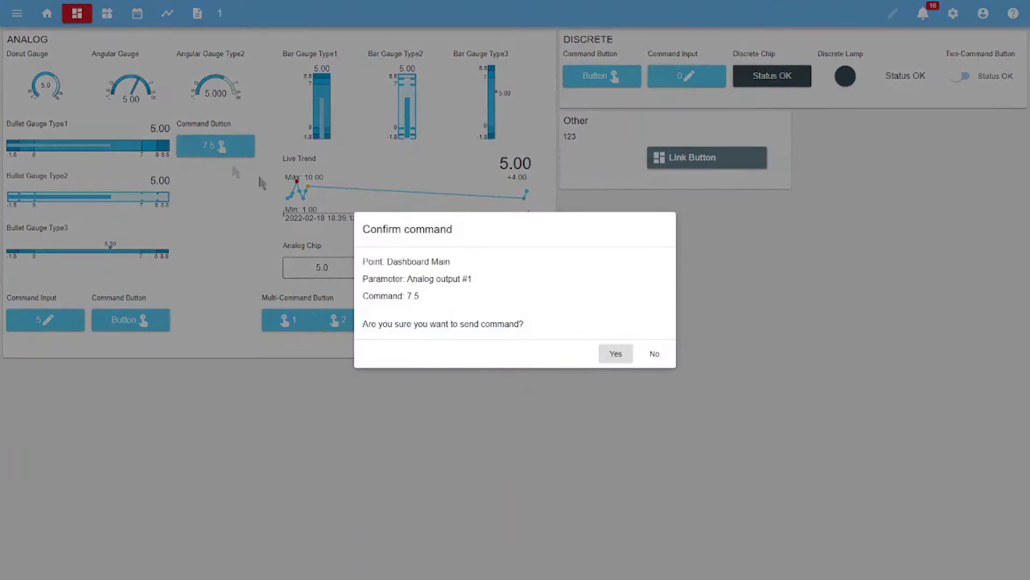
left_click(615, 355)
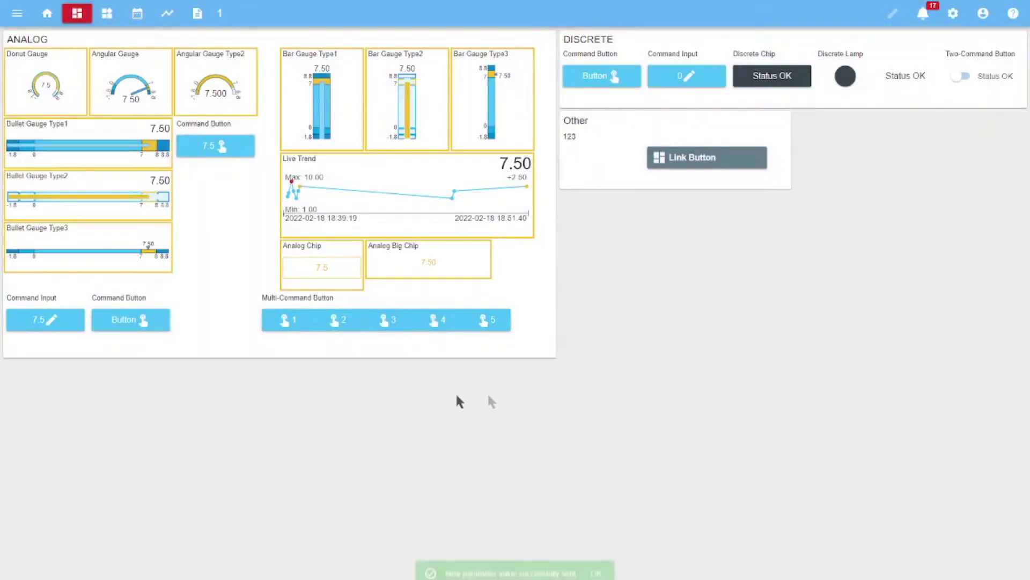
- Step analog output #1 to 3 via segments 1–3 and acknowledge its alarms
left_click(290, 325)
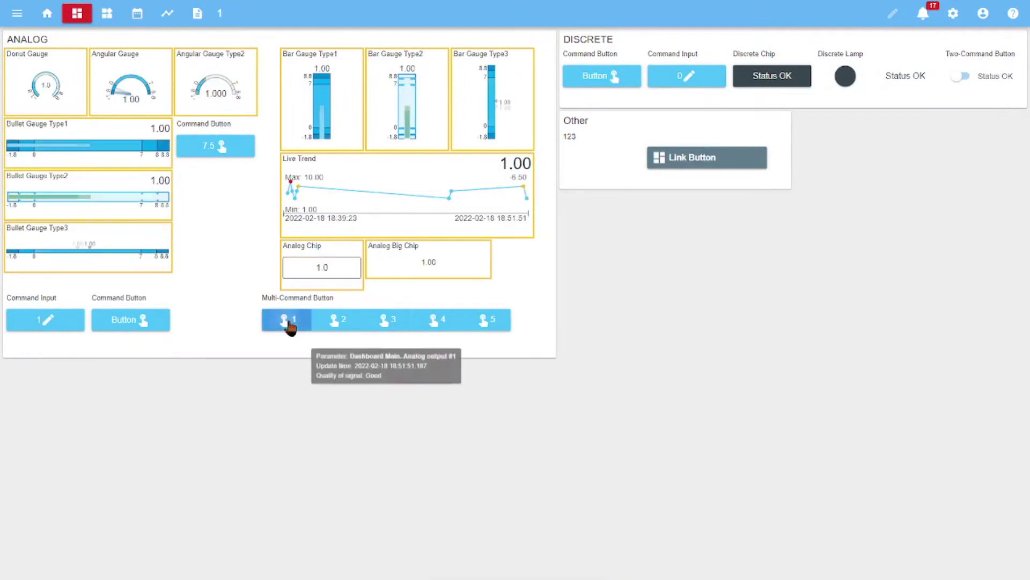
left_click(332, 323)
left_click(388, 323)
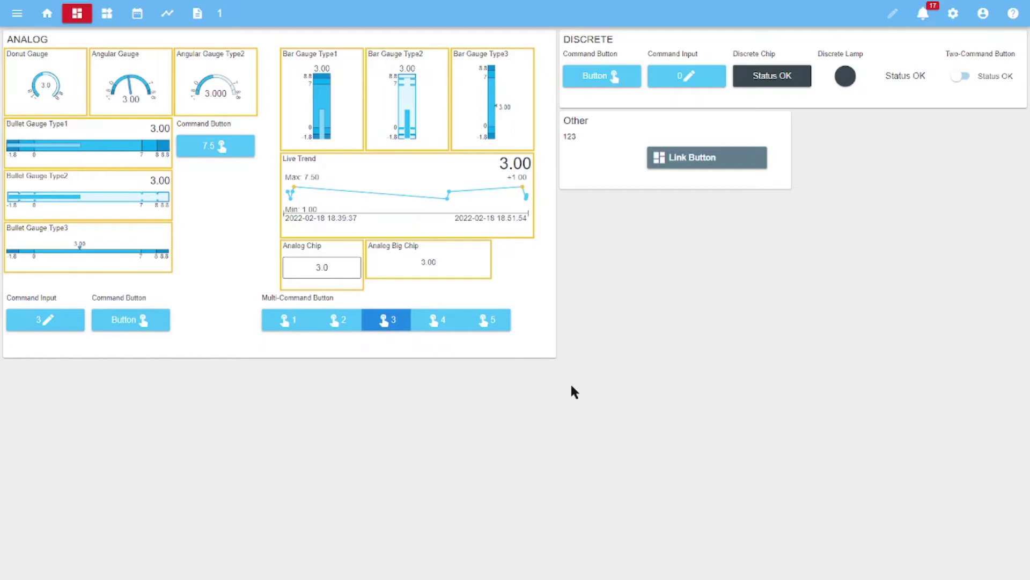
left_click(476, 257)
left_click(602, 400)
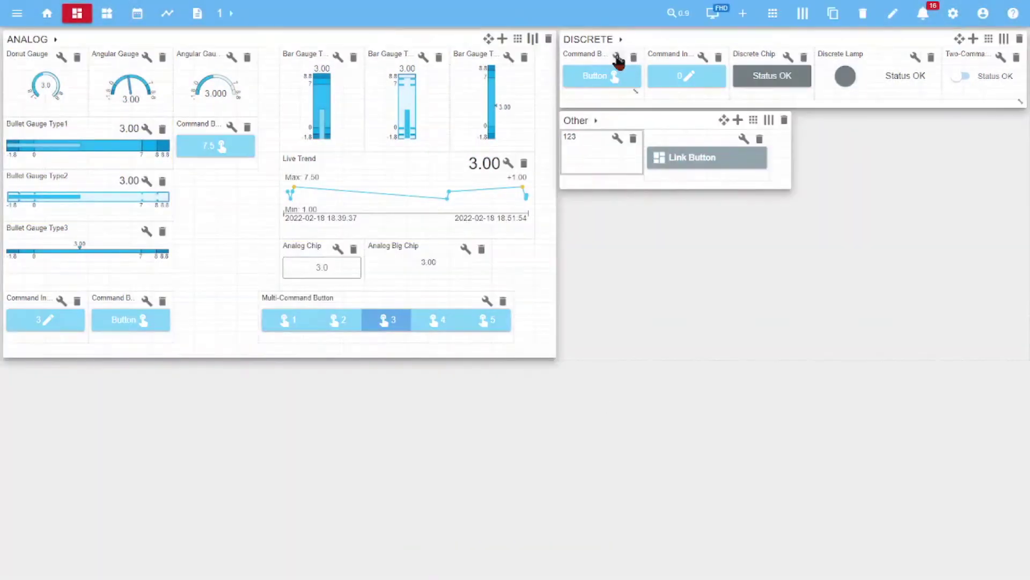
- Confirm the discrete Command Button settings and enable Show caption on the Discrete Chip
left_click(617, 57)
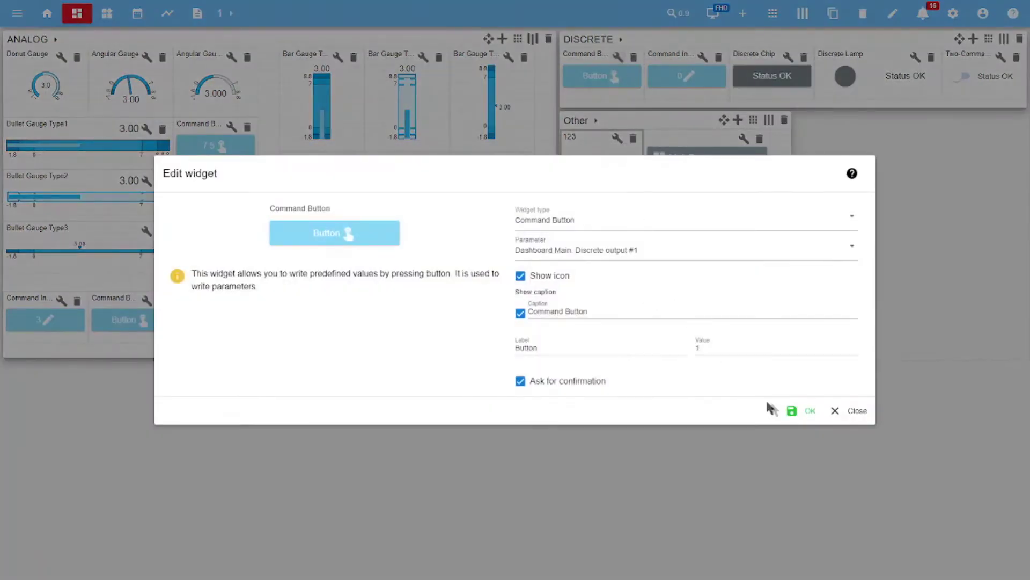
left_click(799, 414)
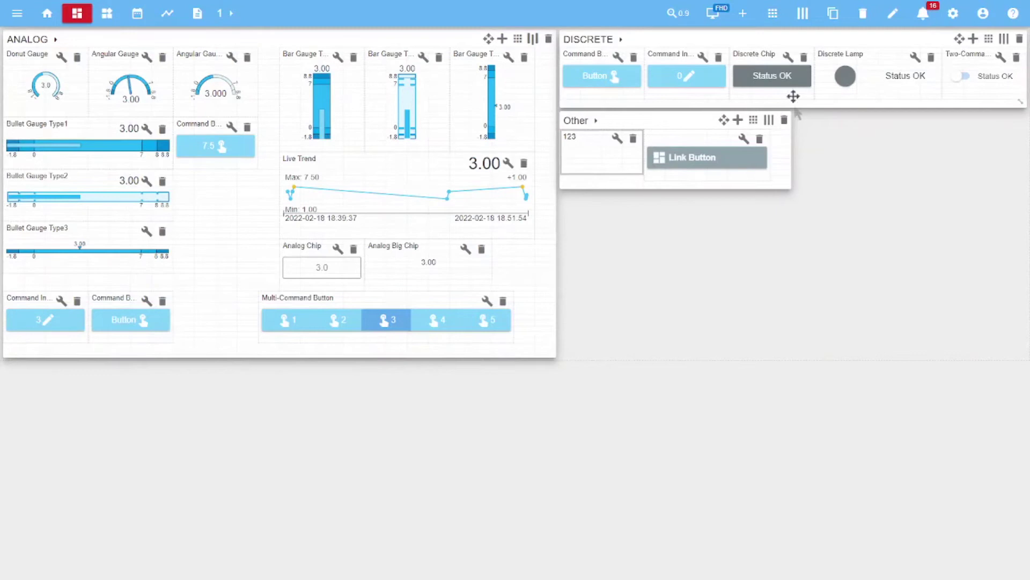
left_click(787, 57)
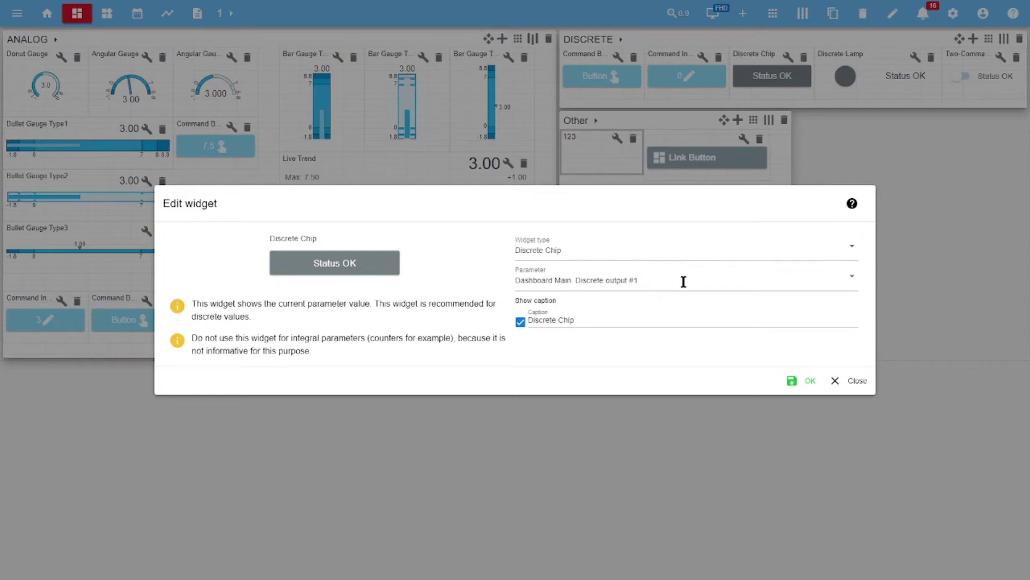
left_click(520, 322)
left_click(810, 380)
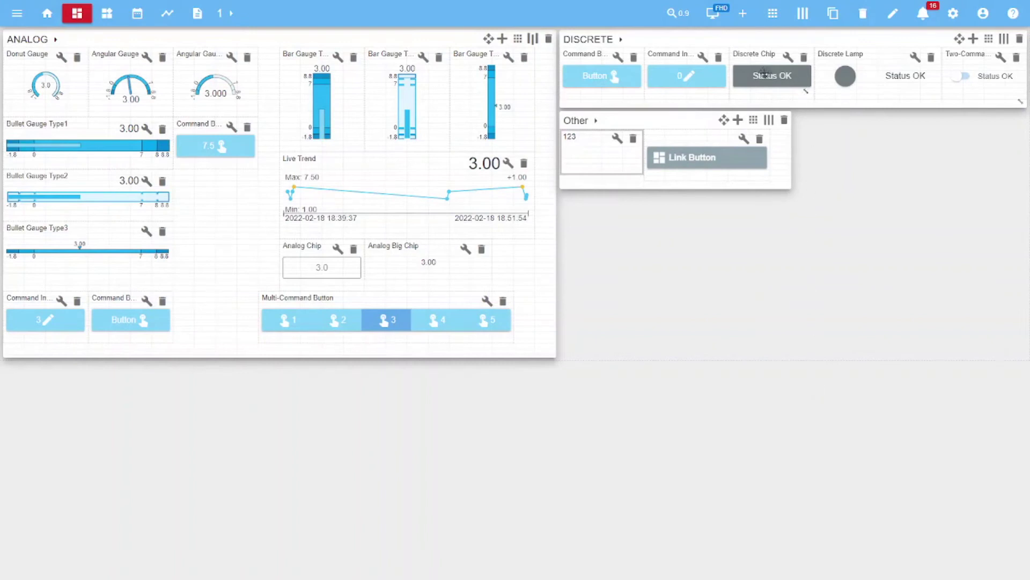
- Make the second 123 in the Text Note bold
left_click(617, 139)
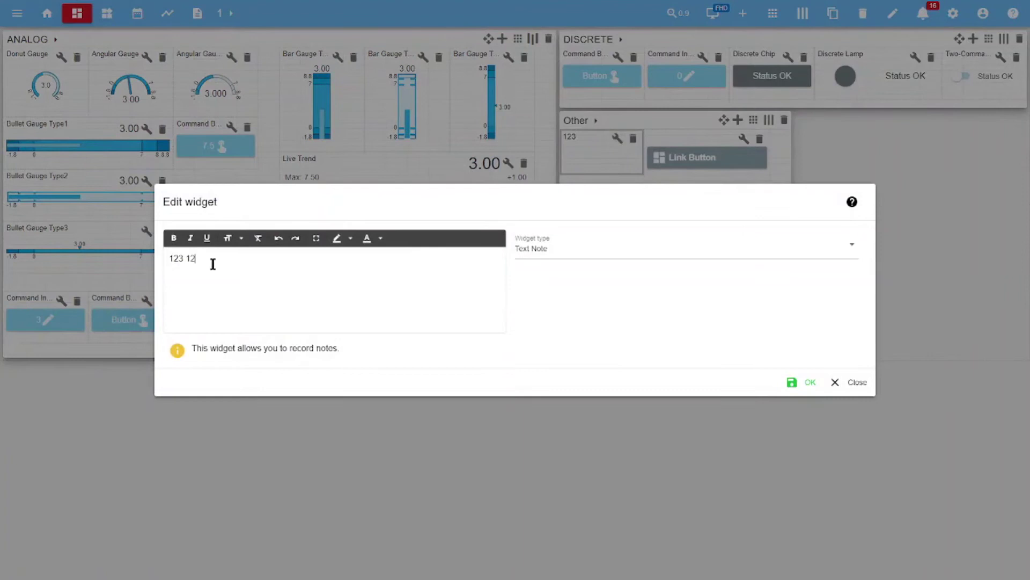
left_click_drag(258, 258, 183, 262)
left_click(175, 238)
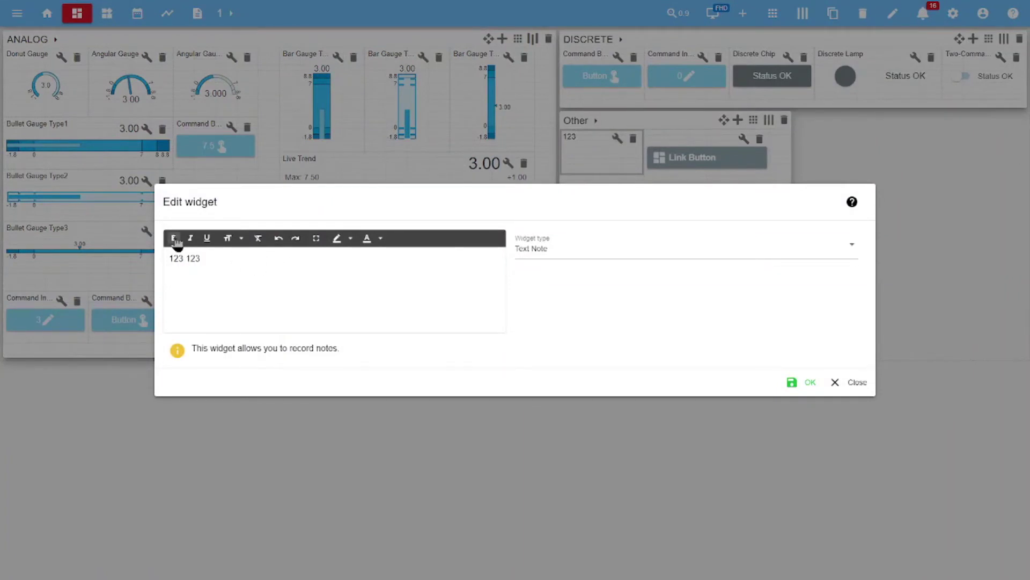
left_click(810, 382)
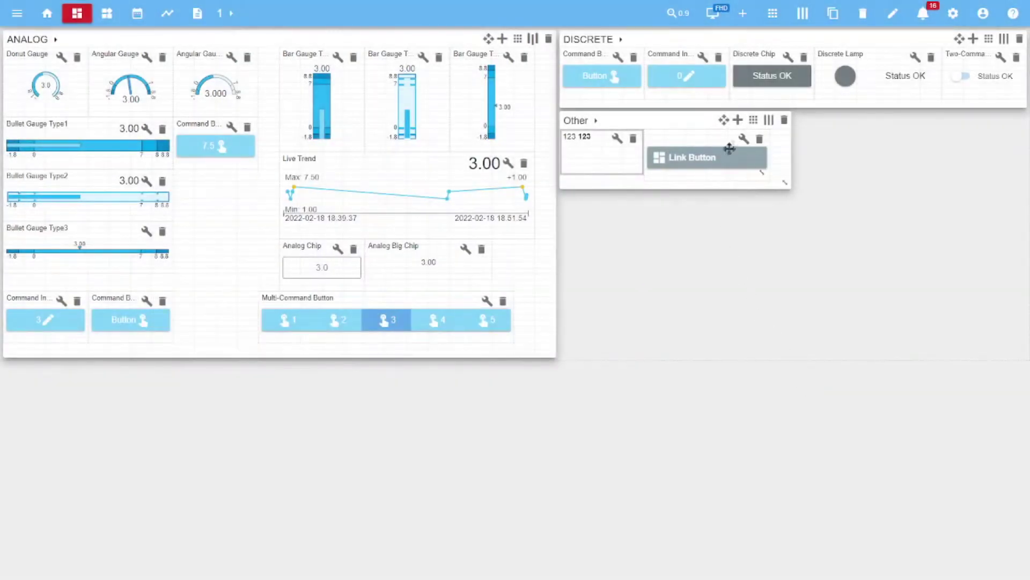
- Review the Link Button: keep Dashboard 2 target, icon shown, and Standard style
left_click(744, 140)
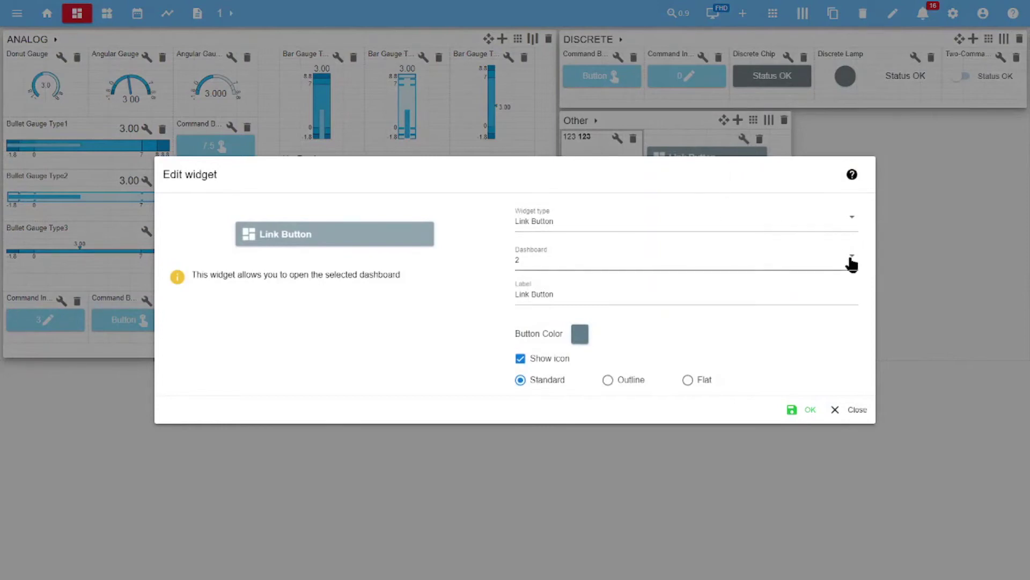
left_click(852, 263)
left_click(851, 264)
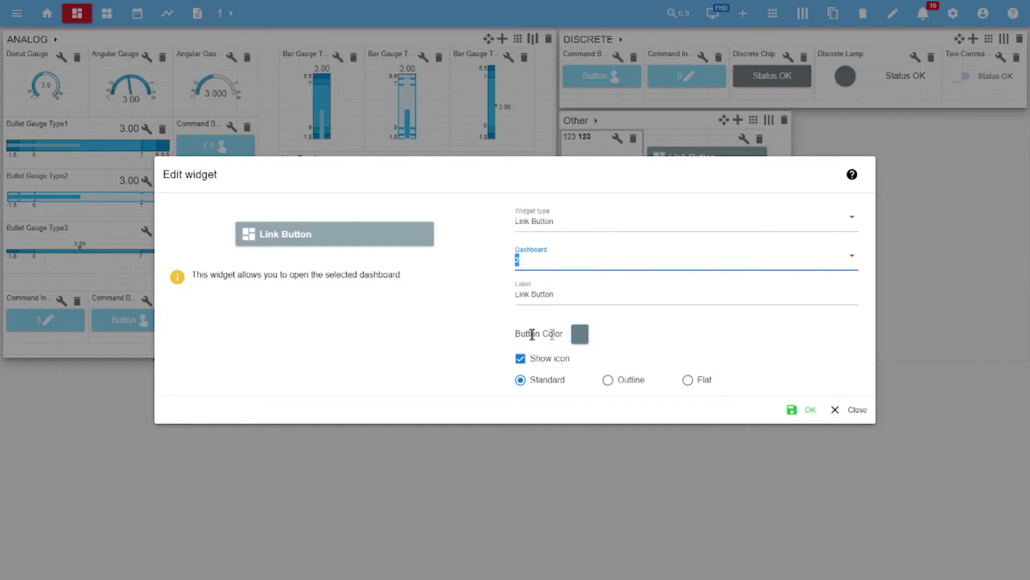
left_click(548, 359)
left_click(548, 360)
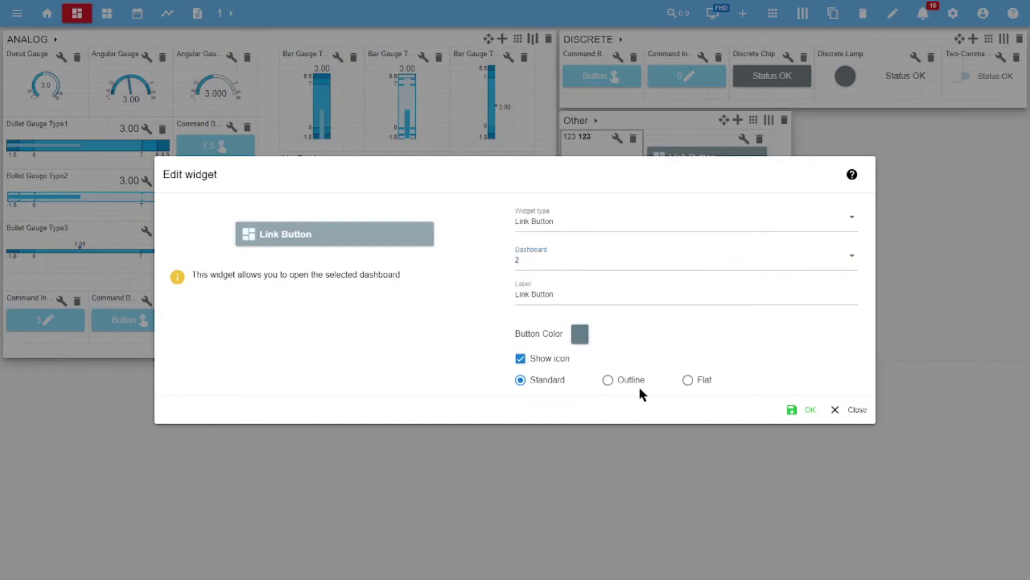
left_click(689, 382)
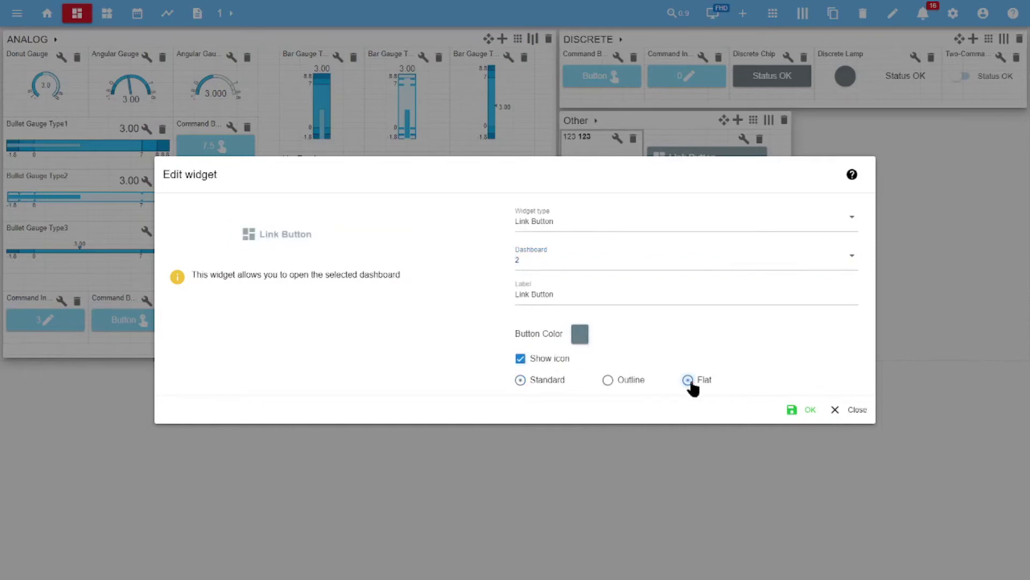
left_click(536, 381)
- Save the Link Button, then trial-move ANALOG card widgets and Align vertically before restoring
left_click(793, 412)
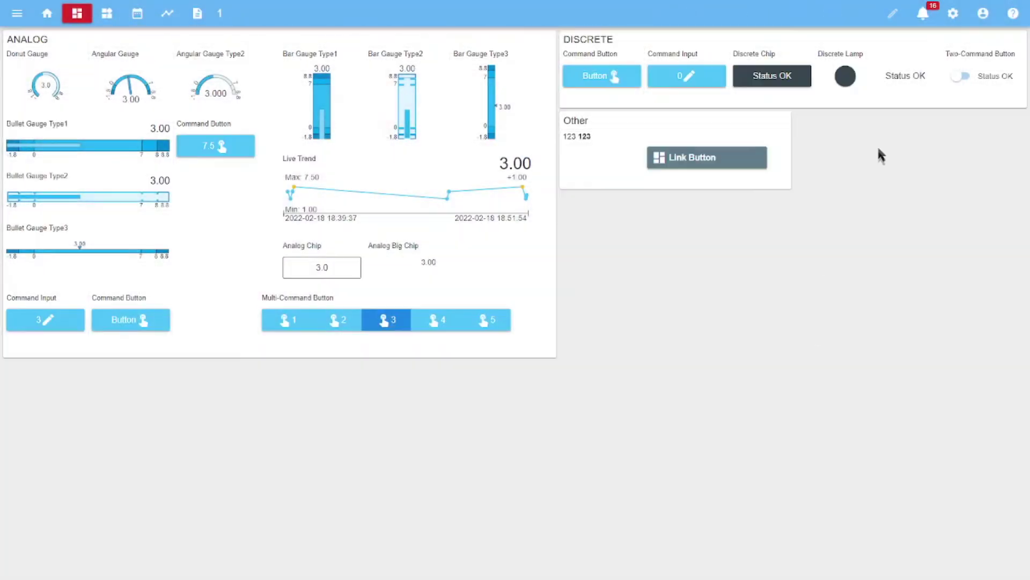
left_click(893, 15)
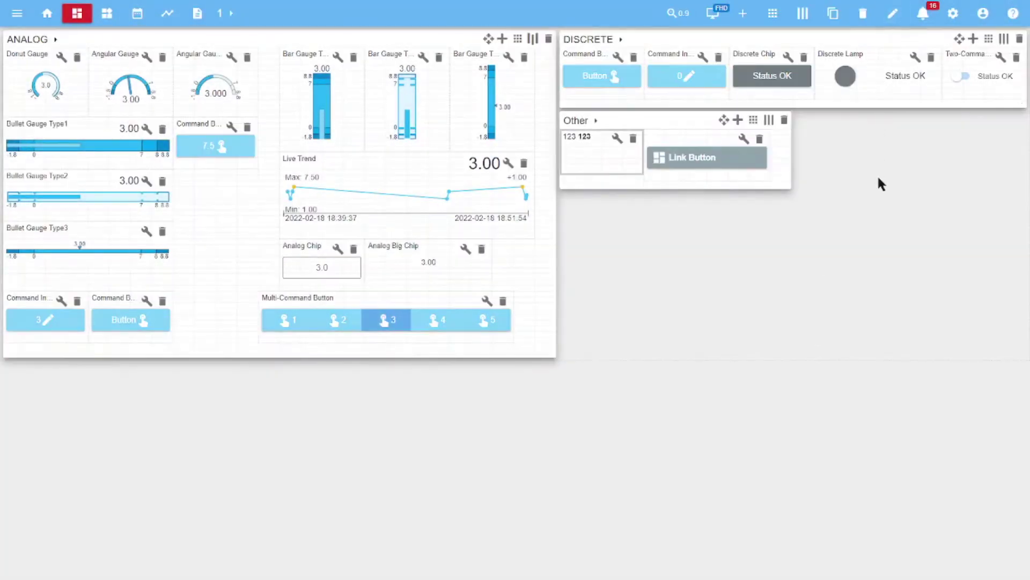
left_click_drag(189, 125, 197, 180)
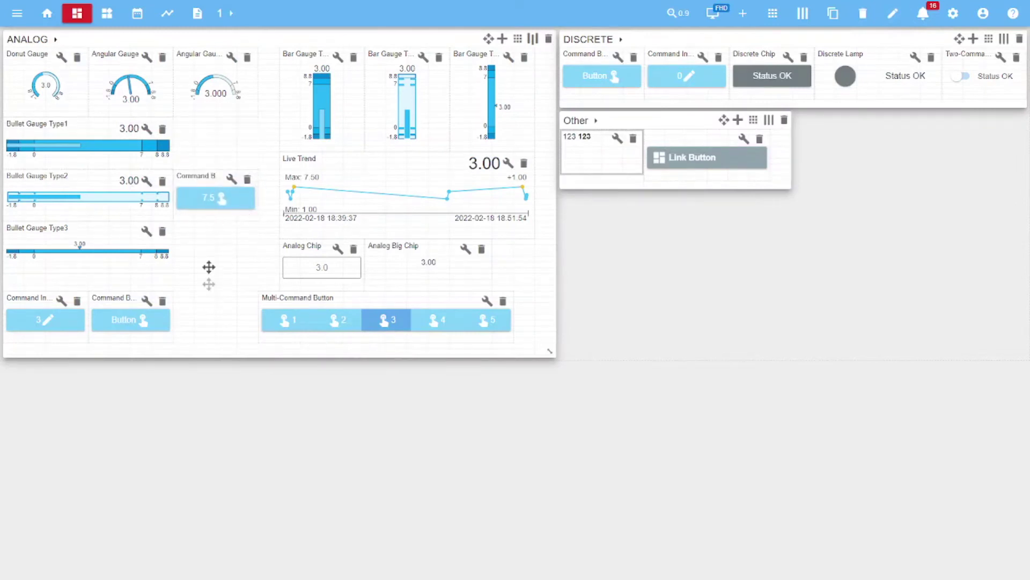
mouse_move(196, 65)
left_mouse_down()
mouse_move(202, 112)
mouse_move(202, 51)
left_mouse_up()
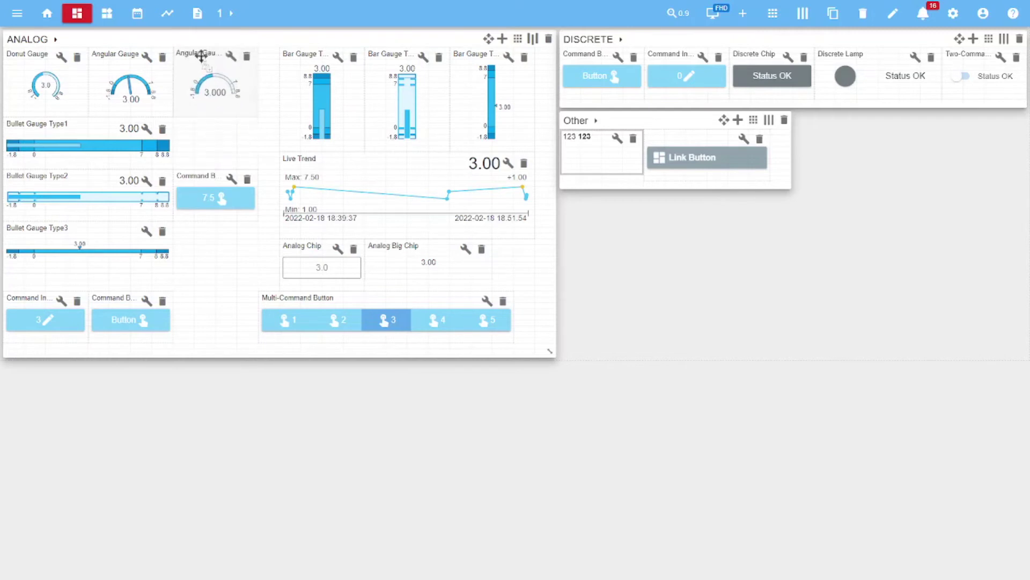
left_click_drag(197, 177, 209, 128)
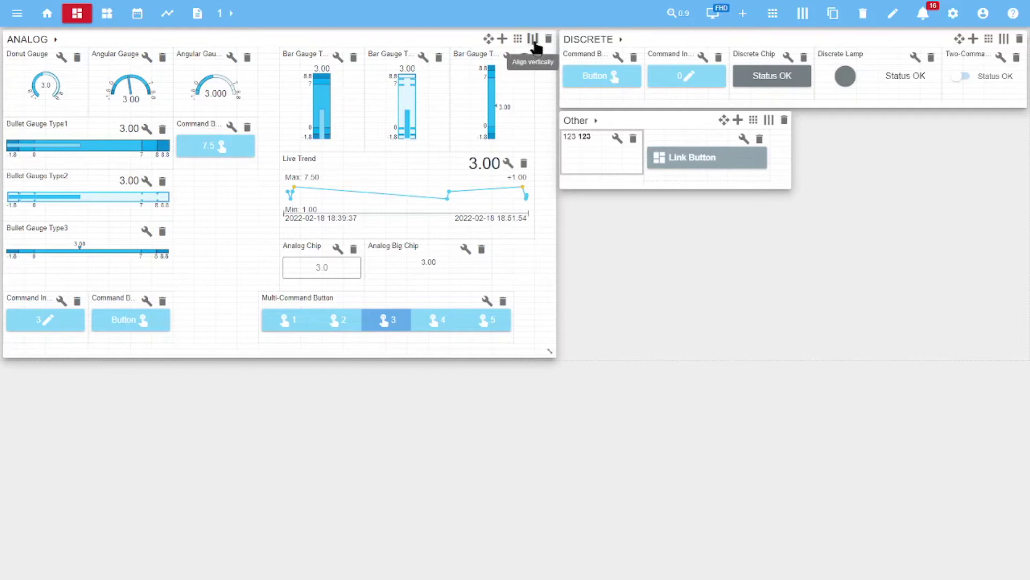
left_click(534, 40)
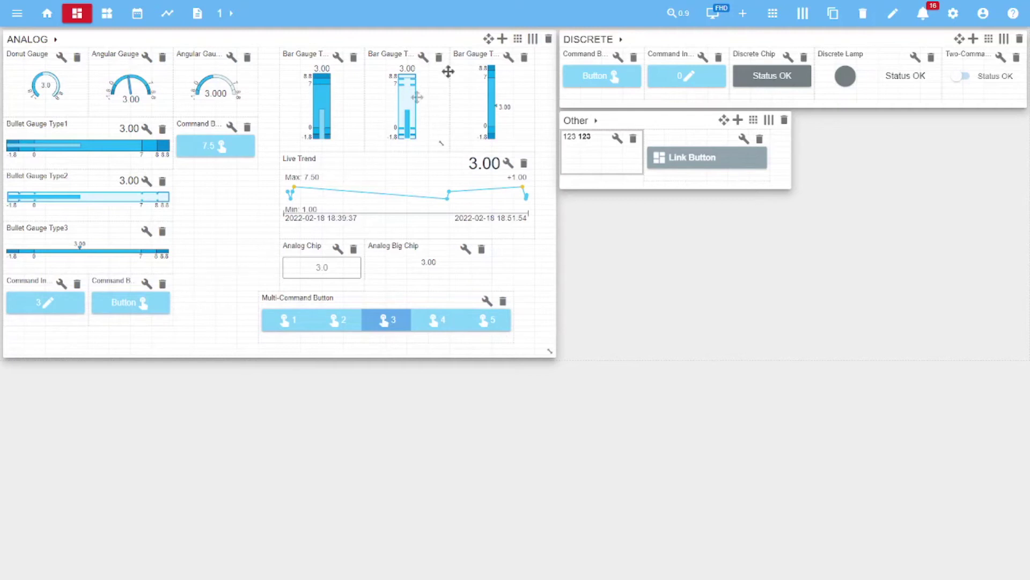
left_click(533, 40)
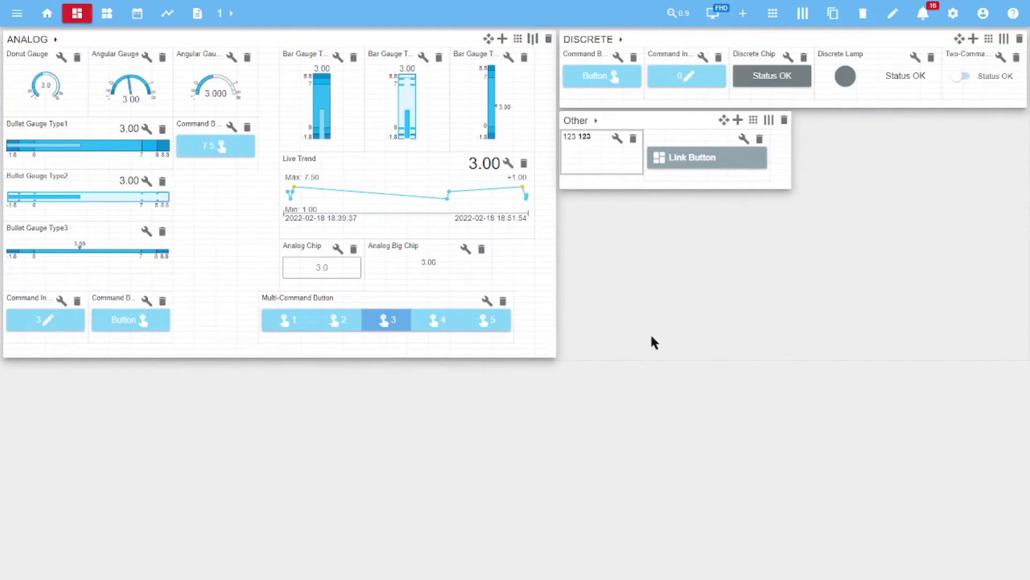
- Add a Bar Gauge Type3 bound to Analog input #4 to the ANALOG card, then exit editing
left_click(503, 41)
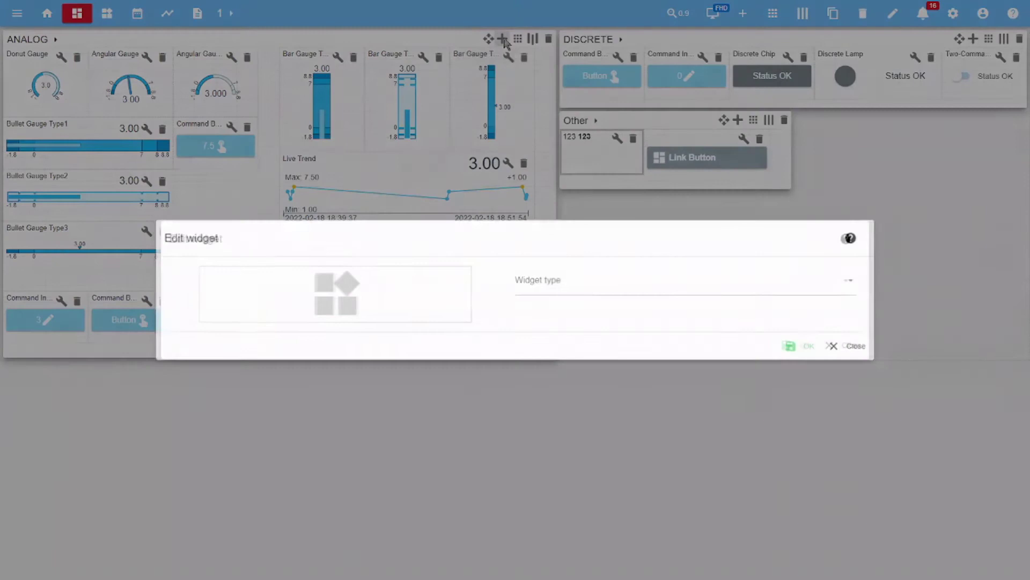
left_click(588, 287)
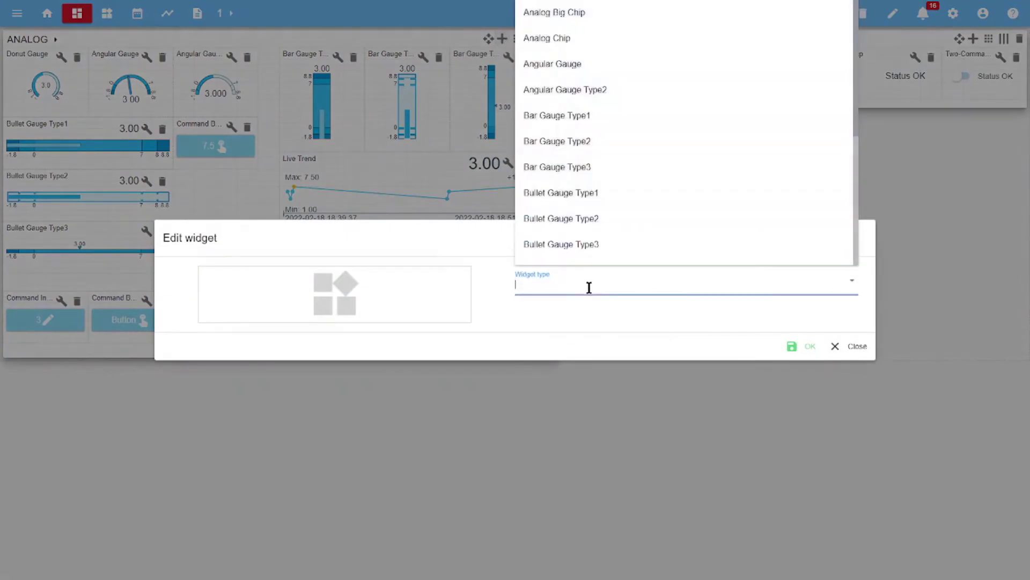
left_click(568, 168)
left_click(592, 239)
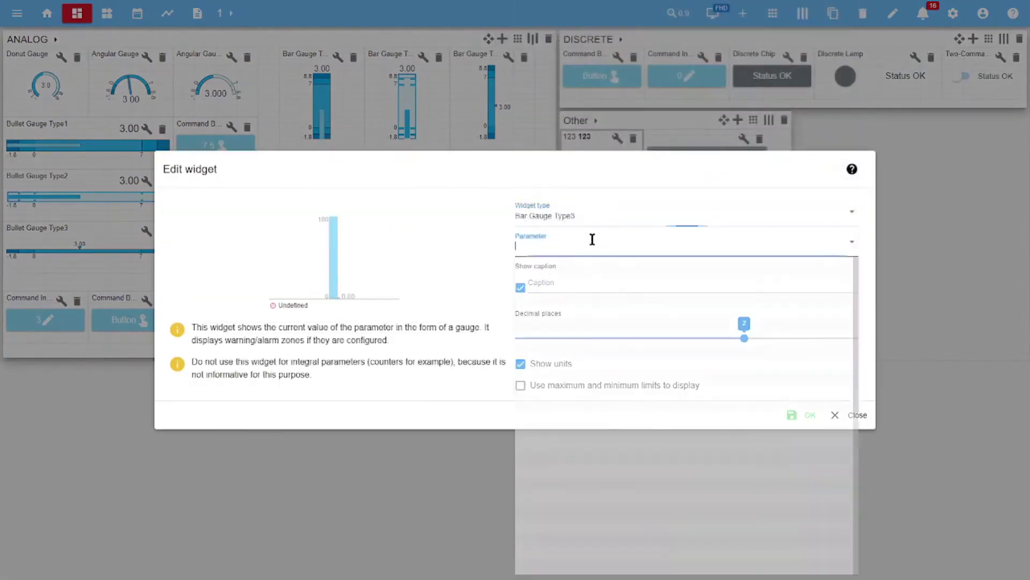
left_click(585, 354)
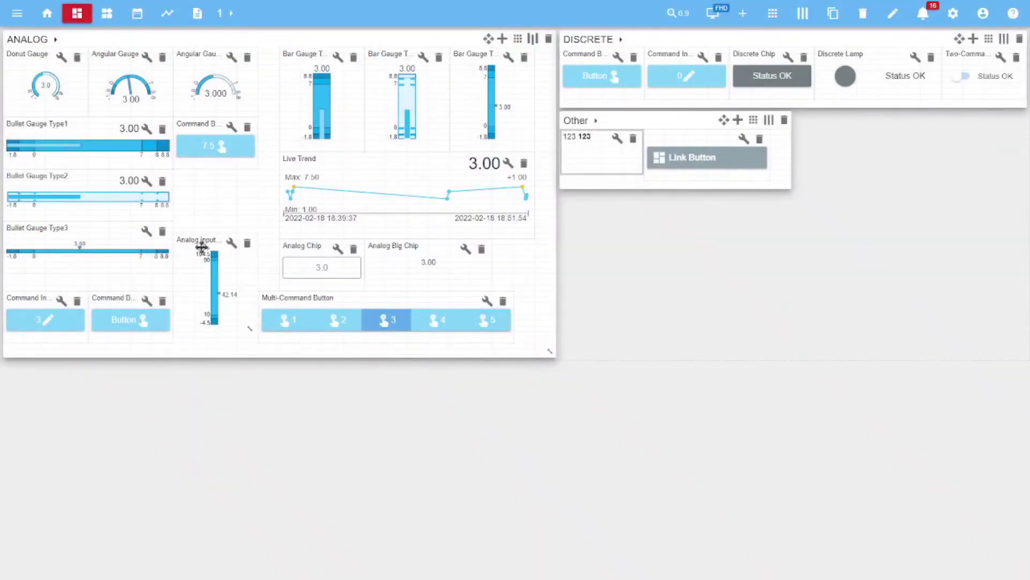
key("Escape")
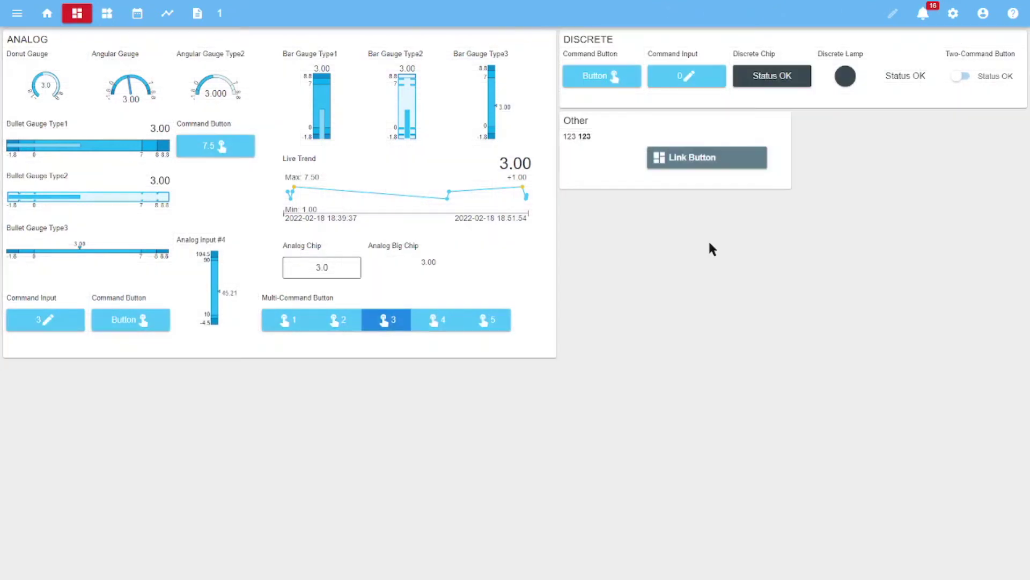
- Follow the Link Button to dashboard 2 and switch it into edit mode
left_click(715, 160)
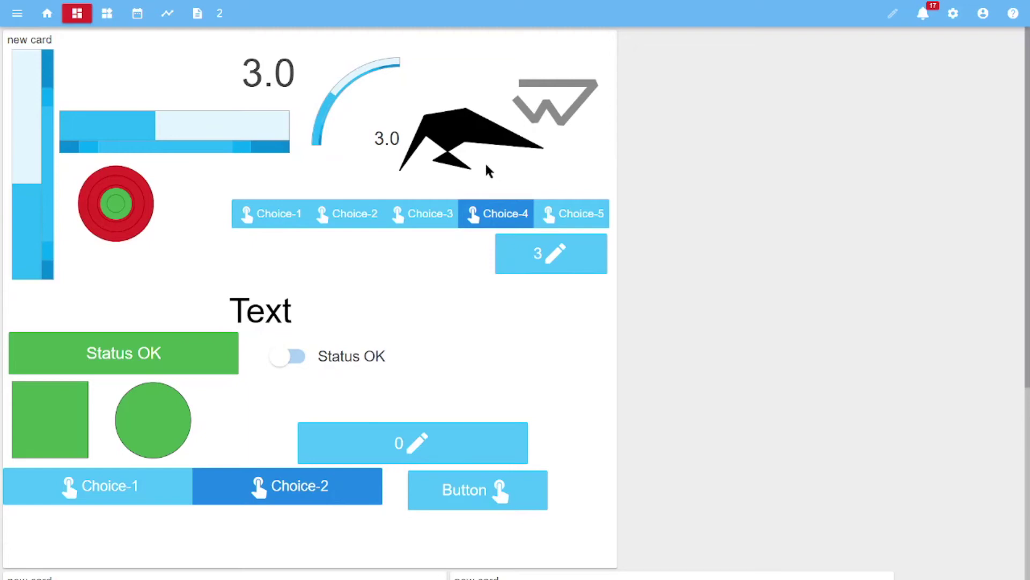
left_click(892, 13)
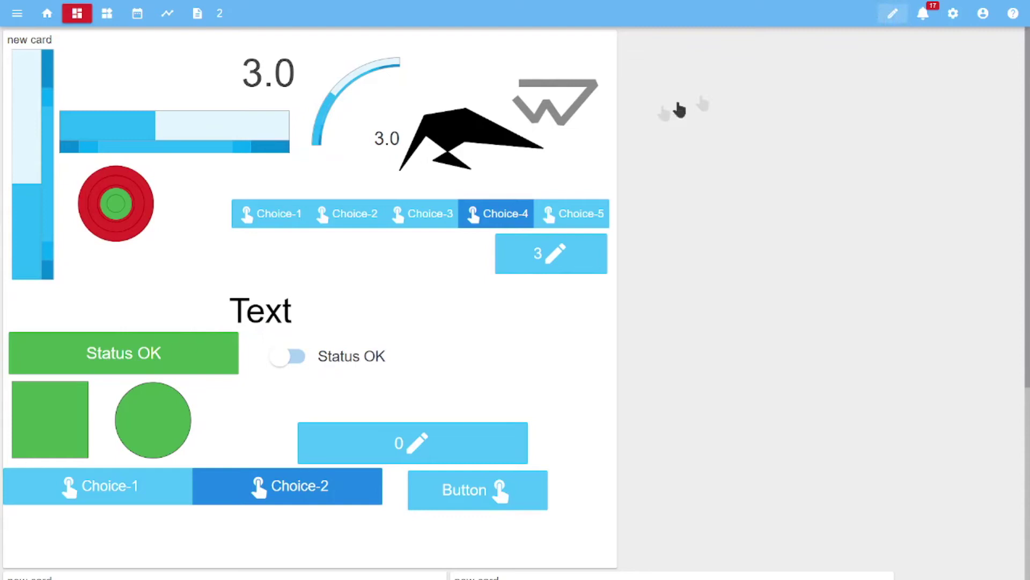
- Reshape the black polygon by dragging two vertices and adding a new one
left_click(460, 143)
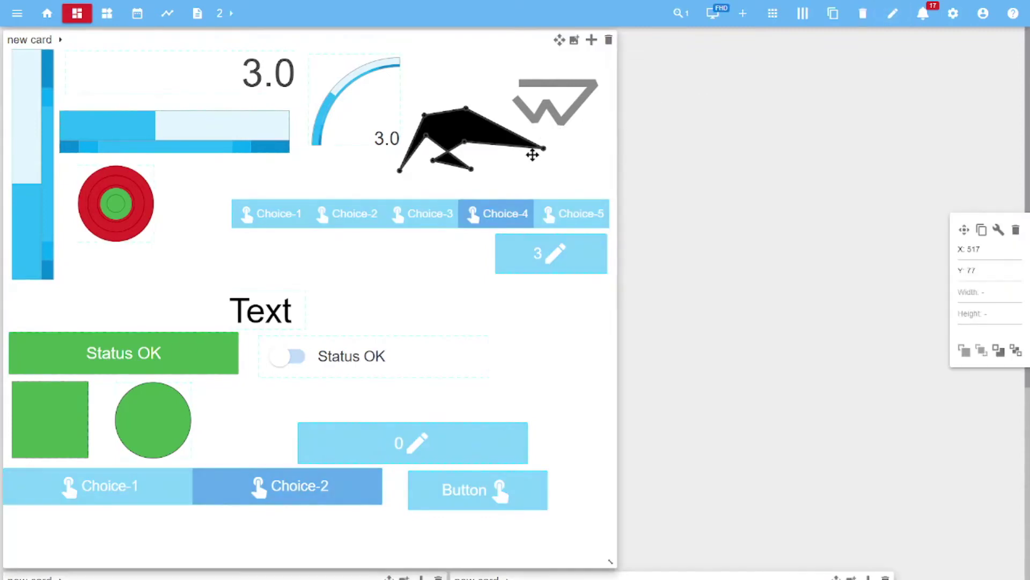
left_click(572, 112)
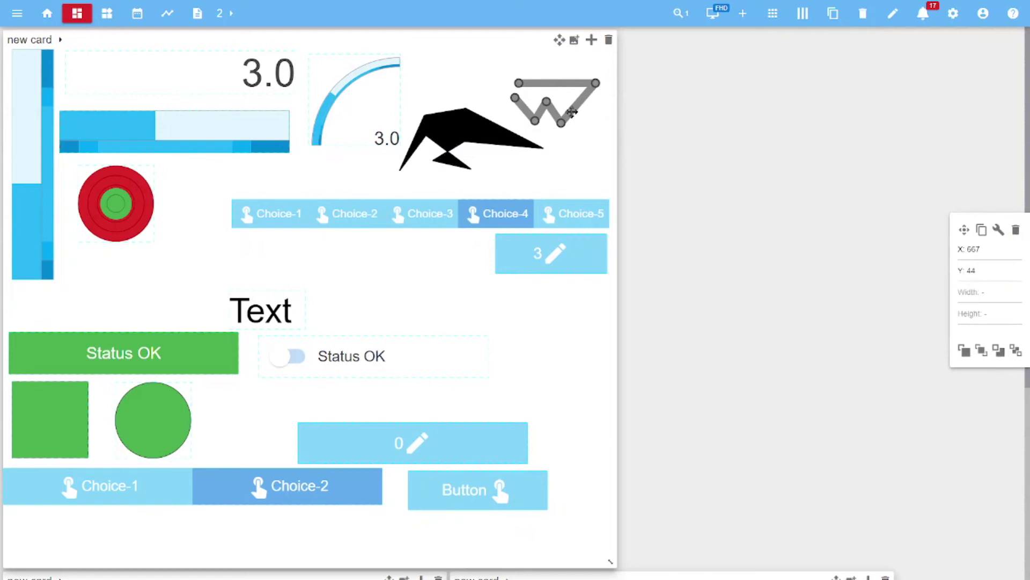
left_click(457, 129)
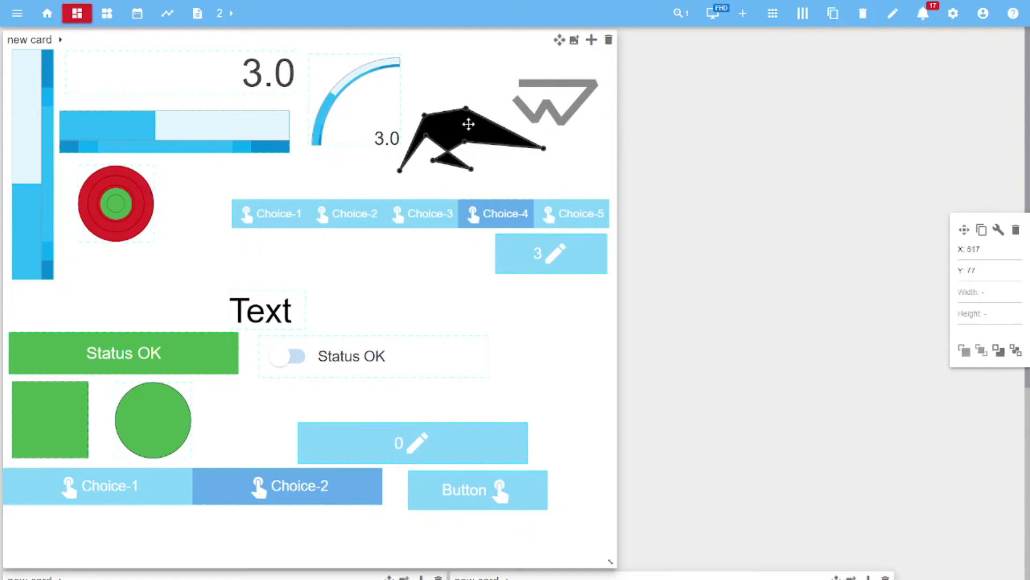
mouse_move(465, 142)
left_mouse_down()
mouse_move(497, 186)
mouse_move(478, 130)
left_mouse_up()
left_click_drag(435, 159, 564, 151)
left_click(477, 168)
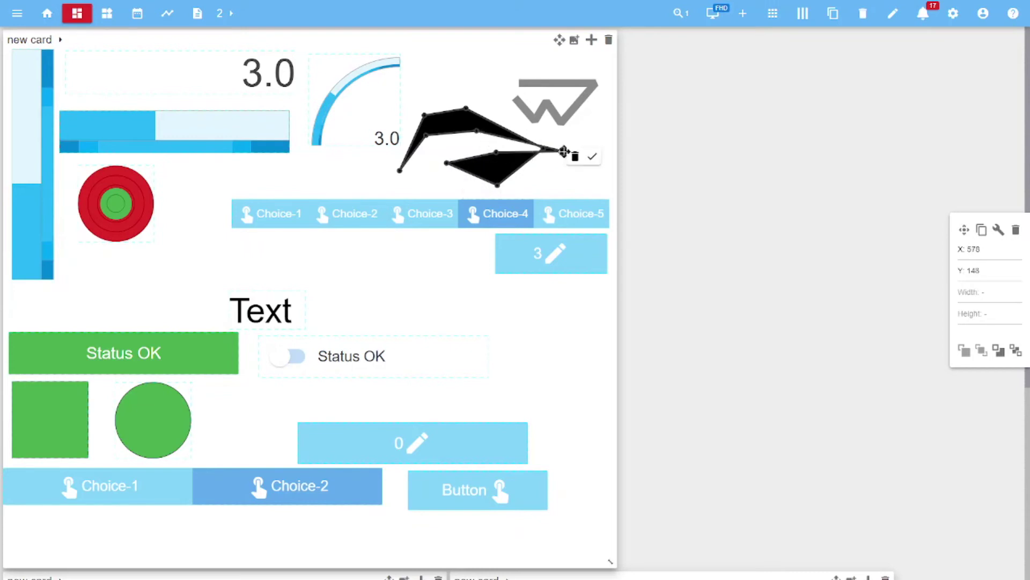
left_click(592, 156)
- Extend the grey polyline with a new segment, then reselect the black polygon
left_click(517, 104)
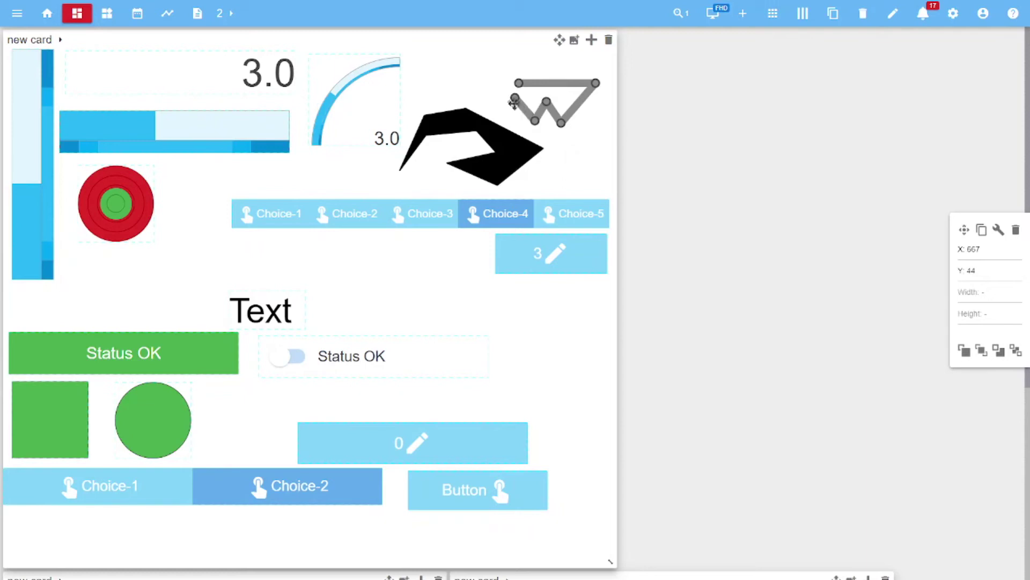
mouse_move(514, 98)
left_mouse_down()
mouse_move(464, 90)
mouse_move(466, 56)
mouse_move(517, 81)
left_mouse_up()
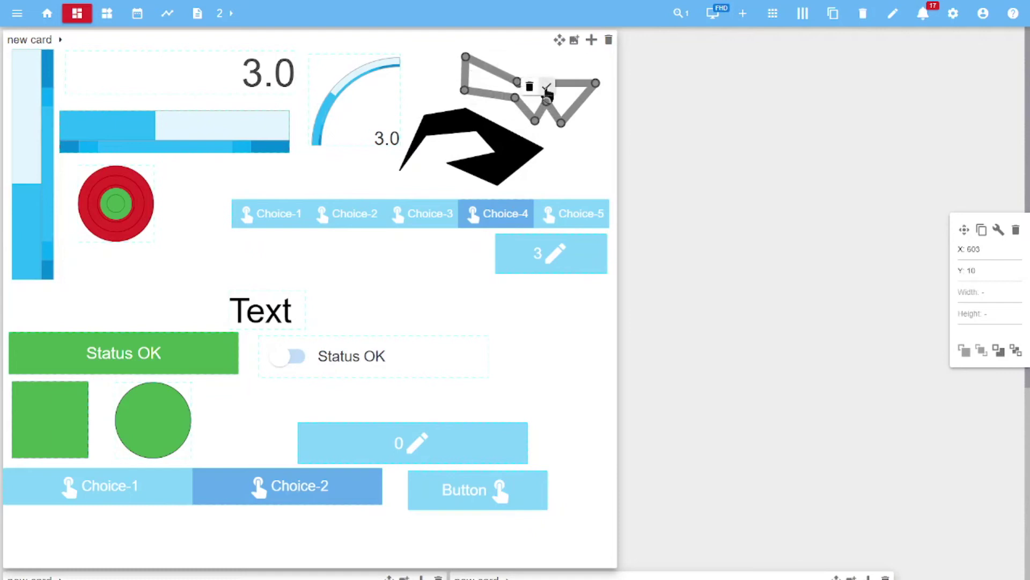
left_click(646, 156)
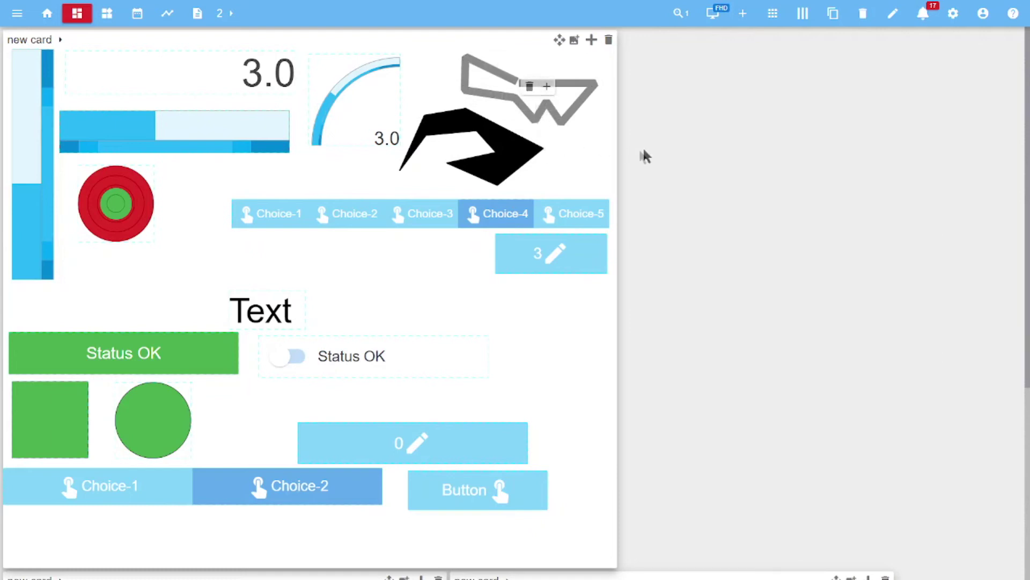
left_click(502, 139)
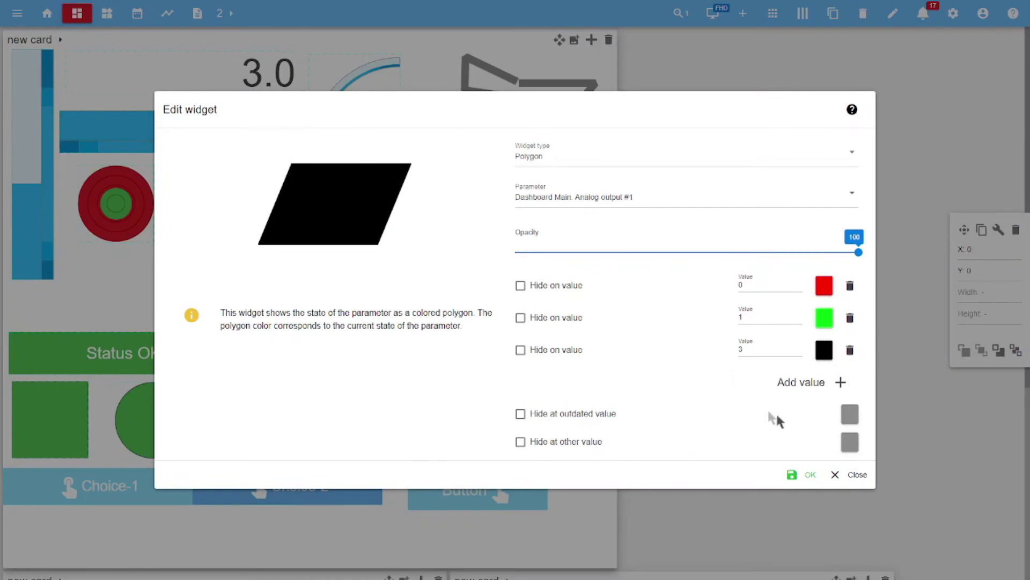
- Finish the polygon's colours and bind the polyline to Analog output #1 (0 red, 1 green), then save the dashboard
left_click(810, 476)
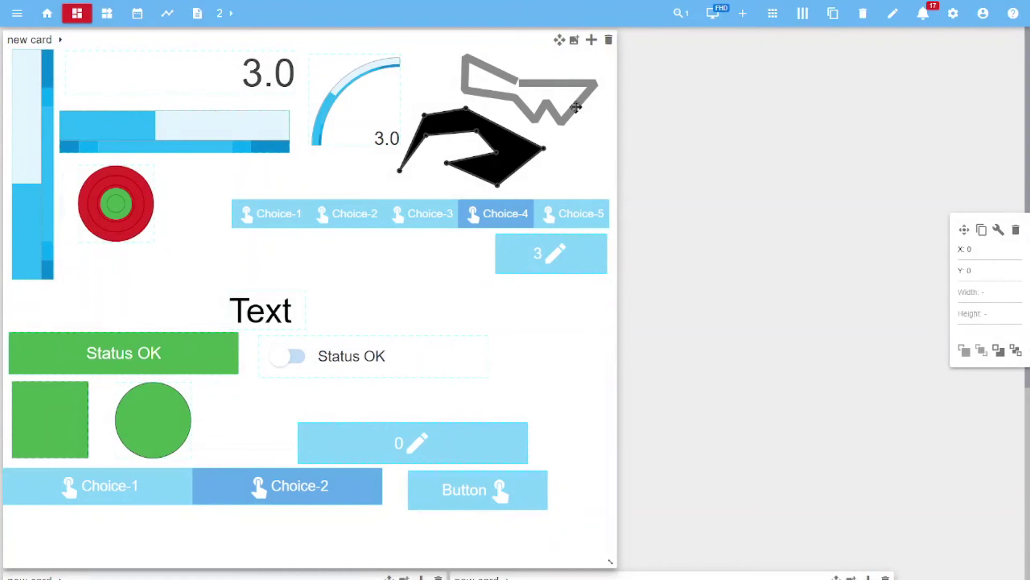
left_click(596, 105)
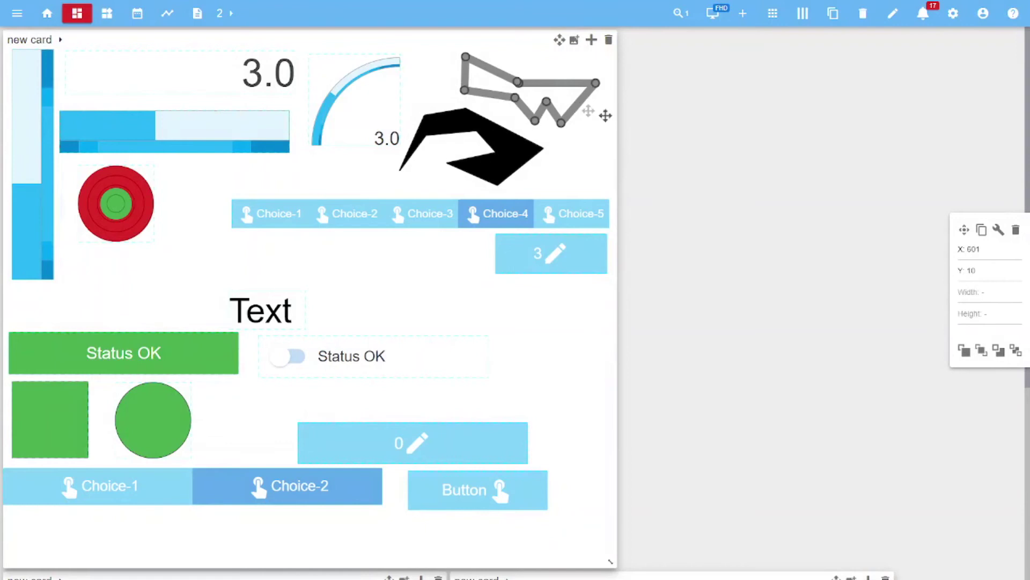
left_click(998, 231)
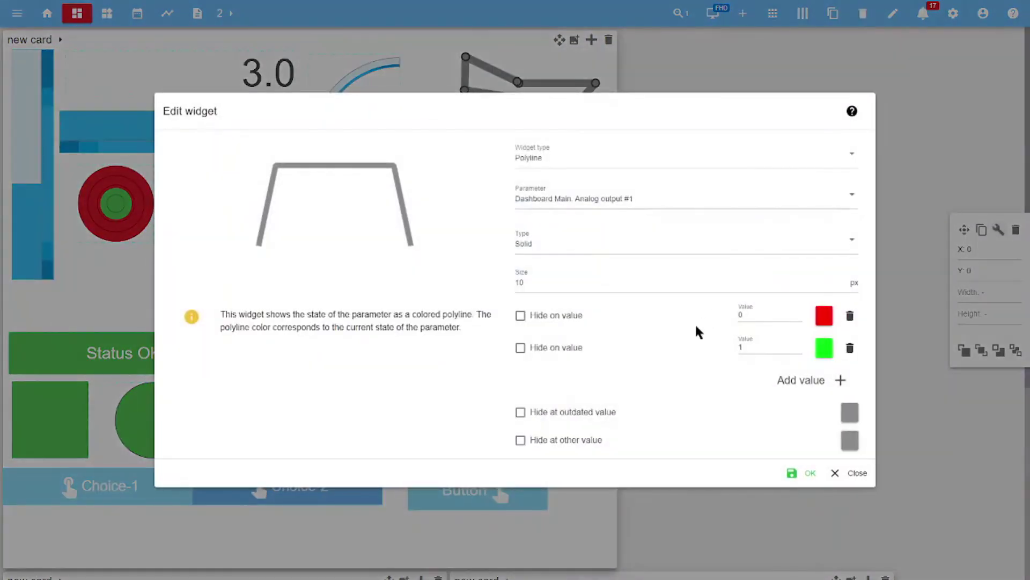
left_click(809, 475)
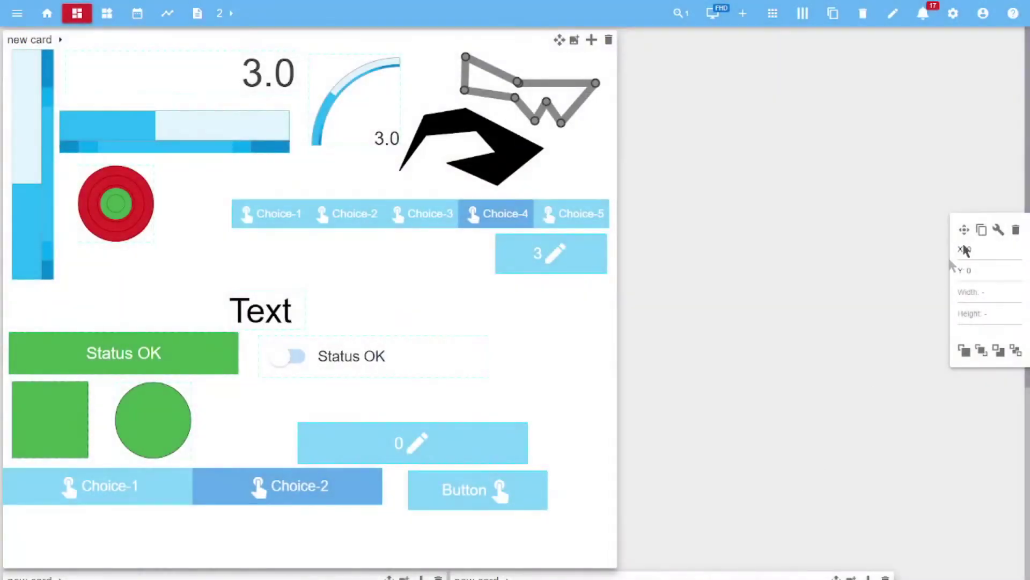
left_click(893, 14)
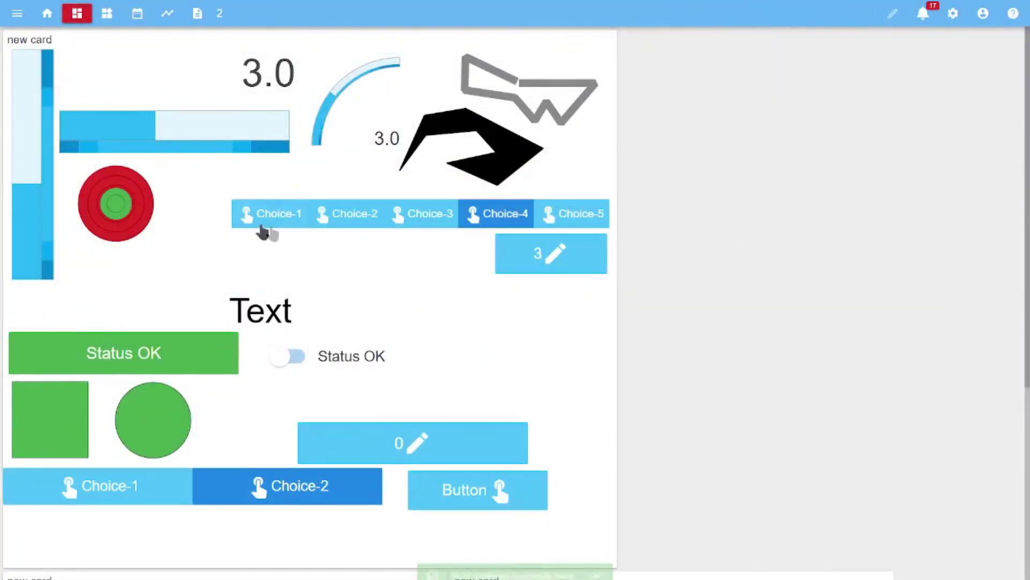
left_click(258, 216)
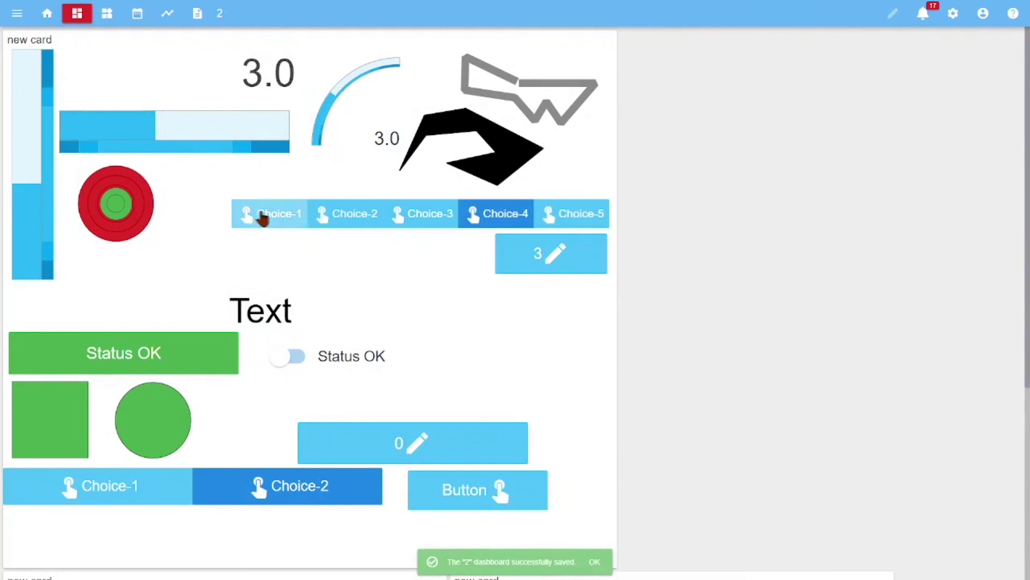
left_click(332, 216)
left_click(410, 215)
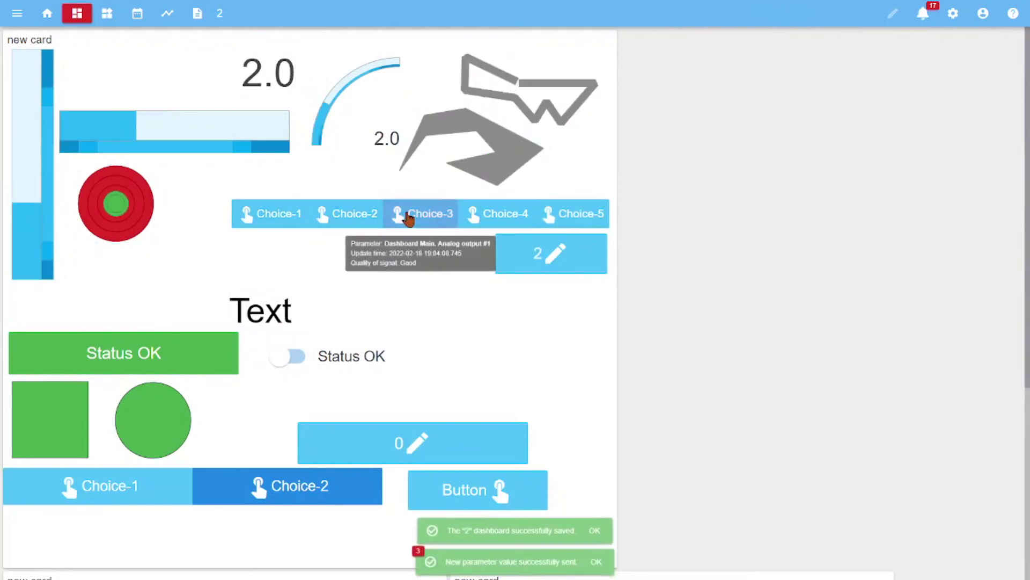
left_click(471, 216)
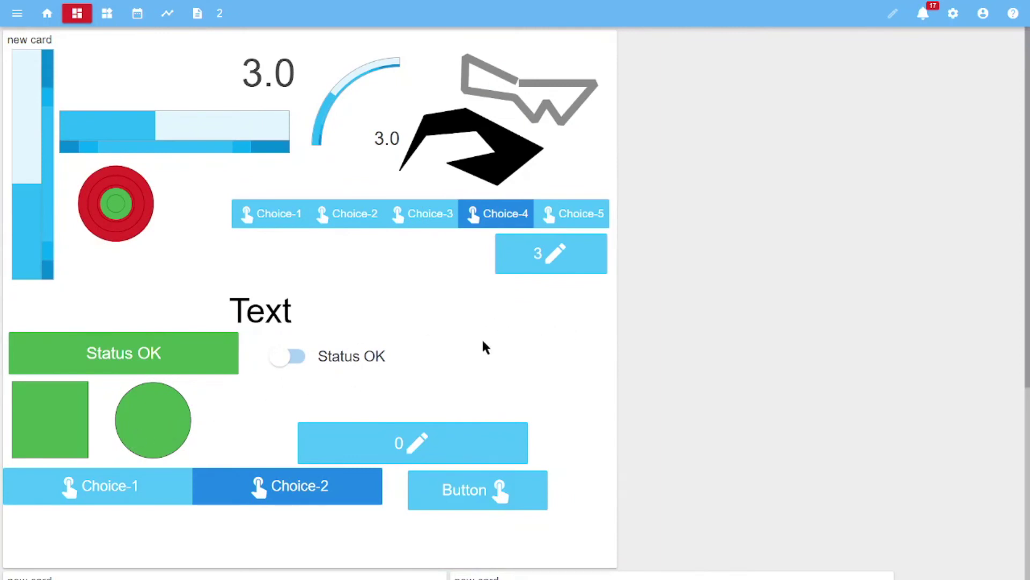
left_click(893, 13)
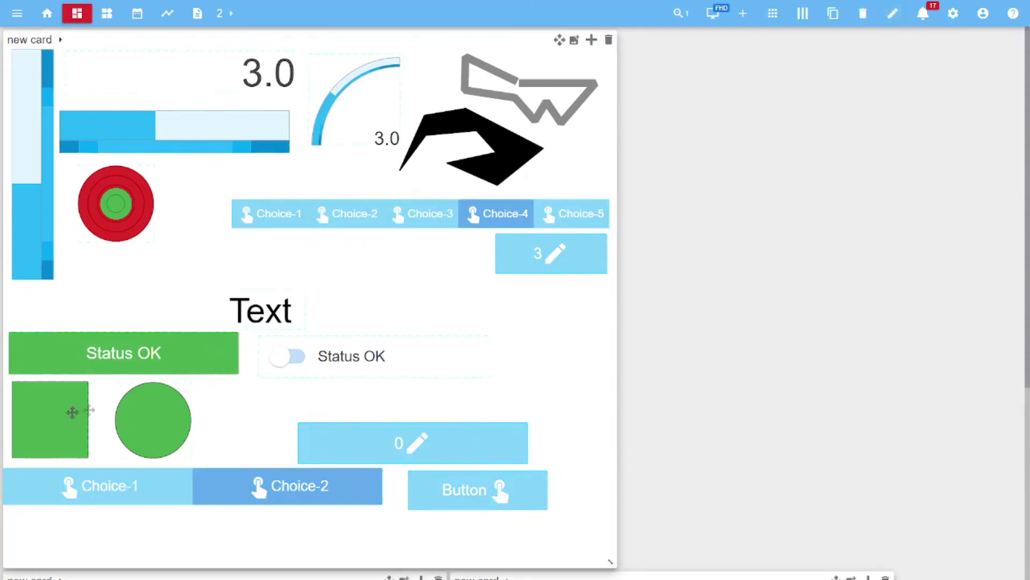
left_click(70, 413)
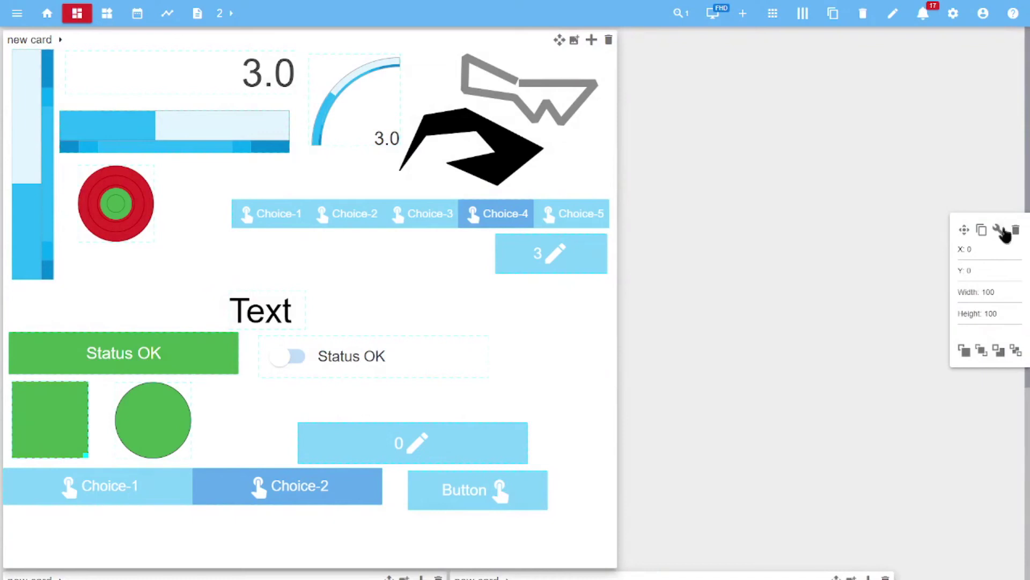
left_click(999, 229)
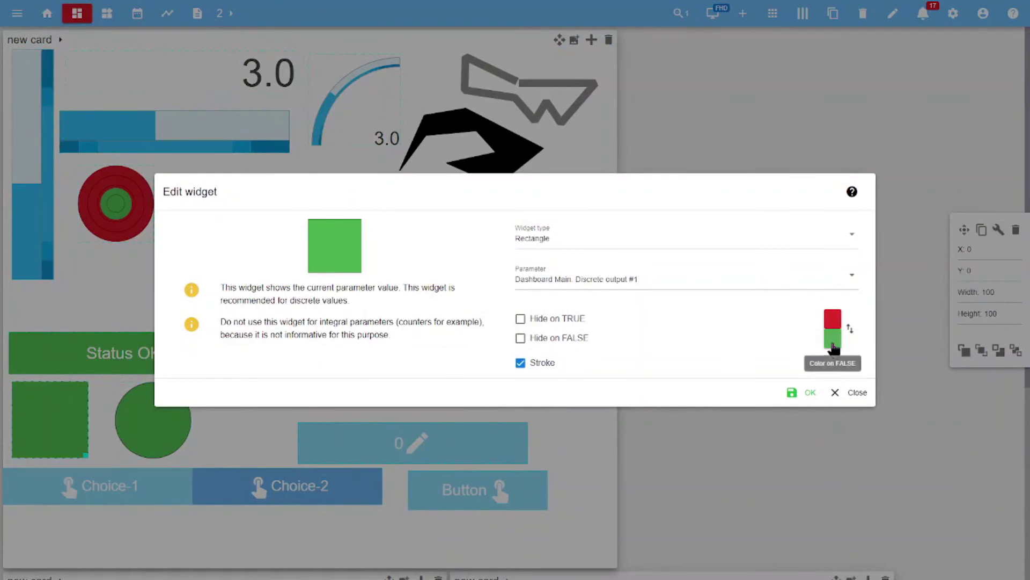
left_click(801, 396)
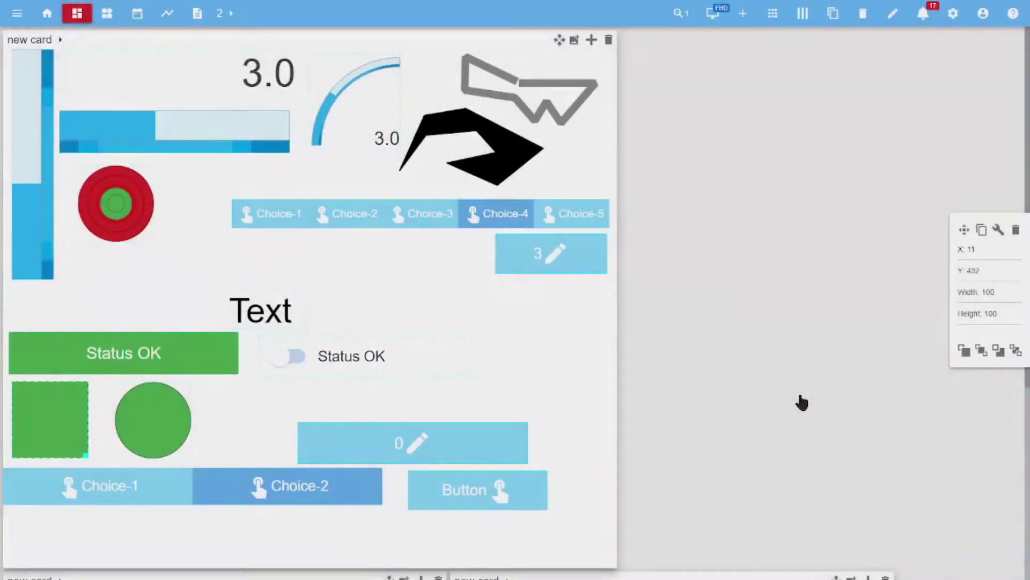
- Leave editing, toggle the status to Alarm and back to OK, then request writing 2 to Analog output #1
left_click(892, 13)
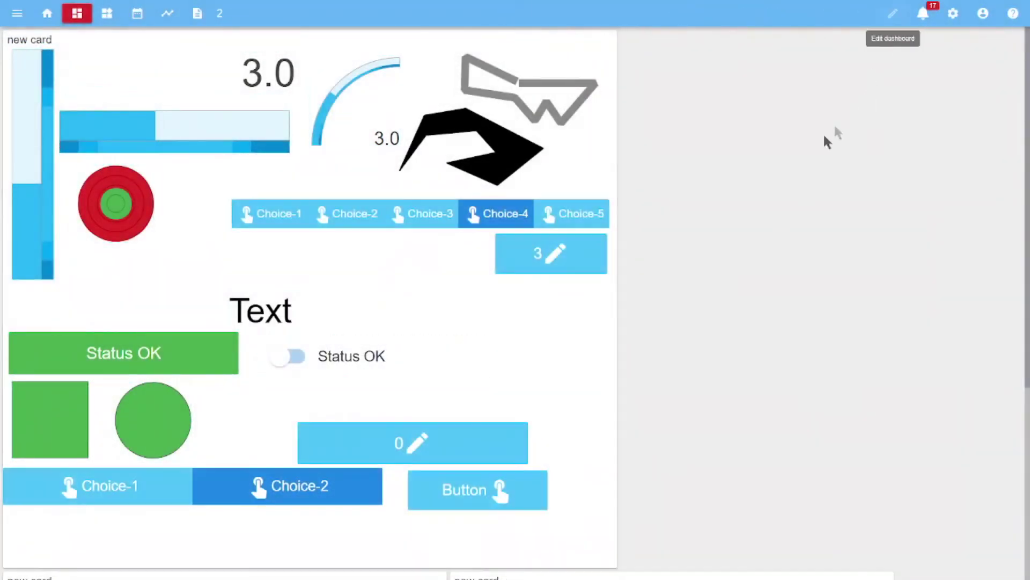
left_click(185, 488)
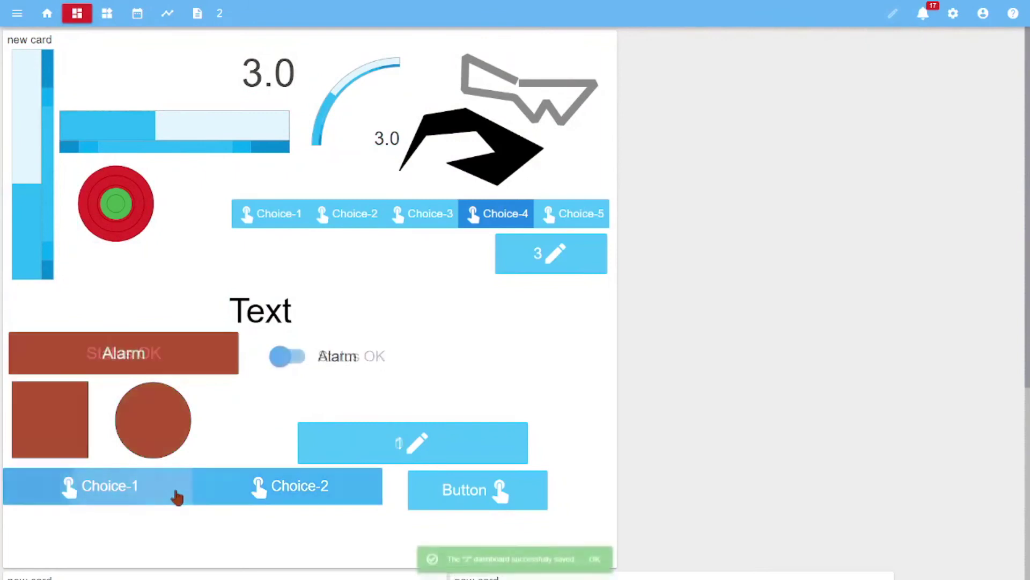
left_click(212, 500)
scroll(855, 100, "down", 5)
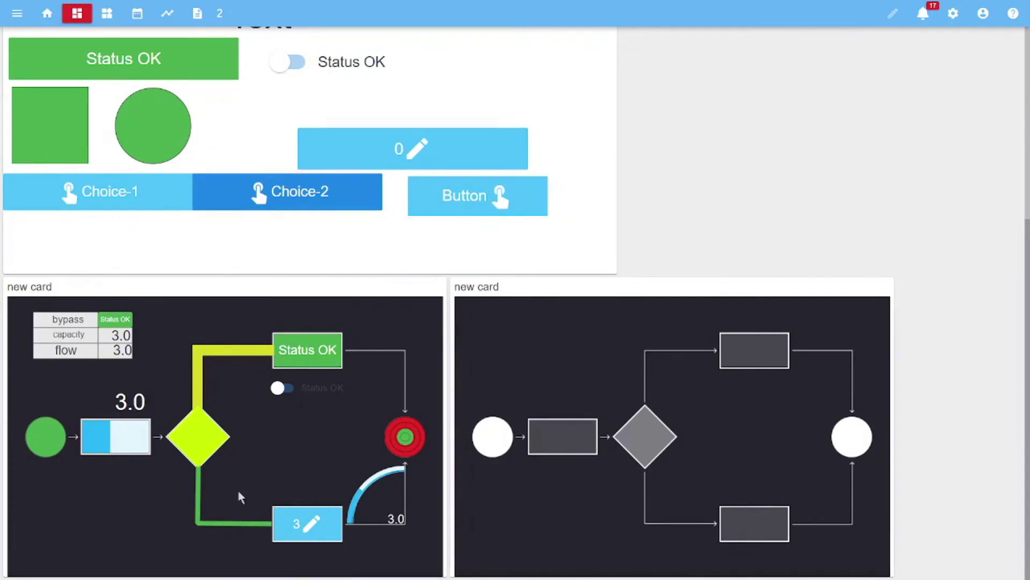
left_click(294, 522)
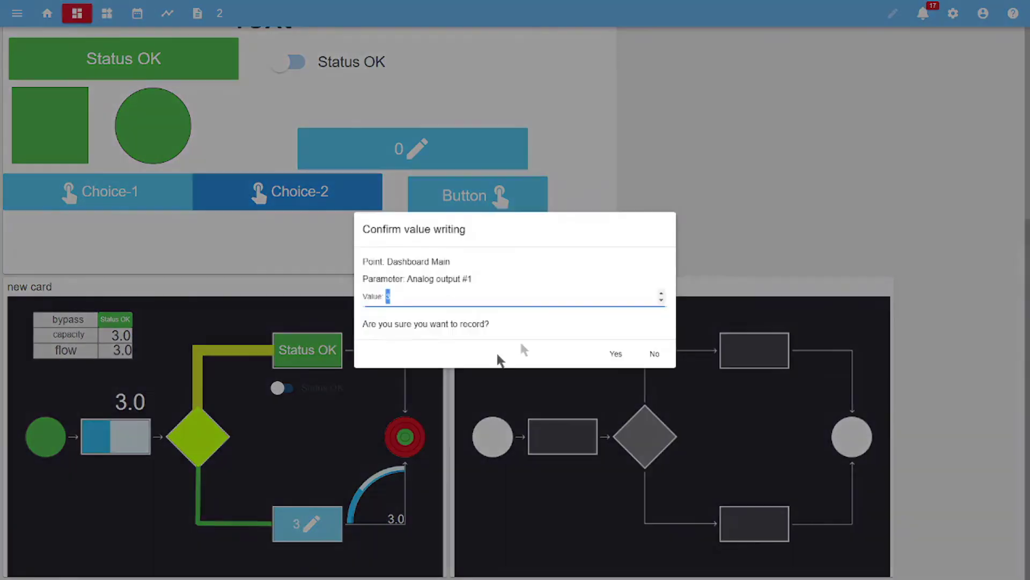
- Confirm writing the value 2 to Analog output #1 and bring up the navigation drawer
left_click(622, 354)
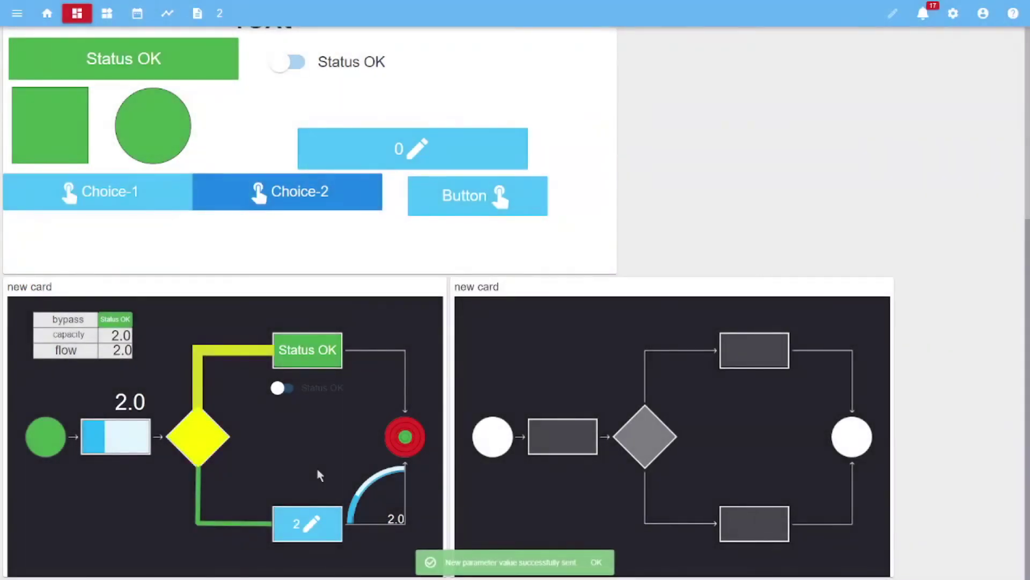
scroll(318, 467, "up", 5)
left_click(17, 14)
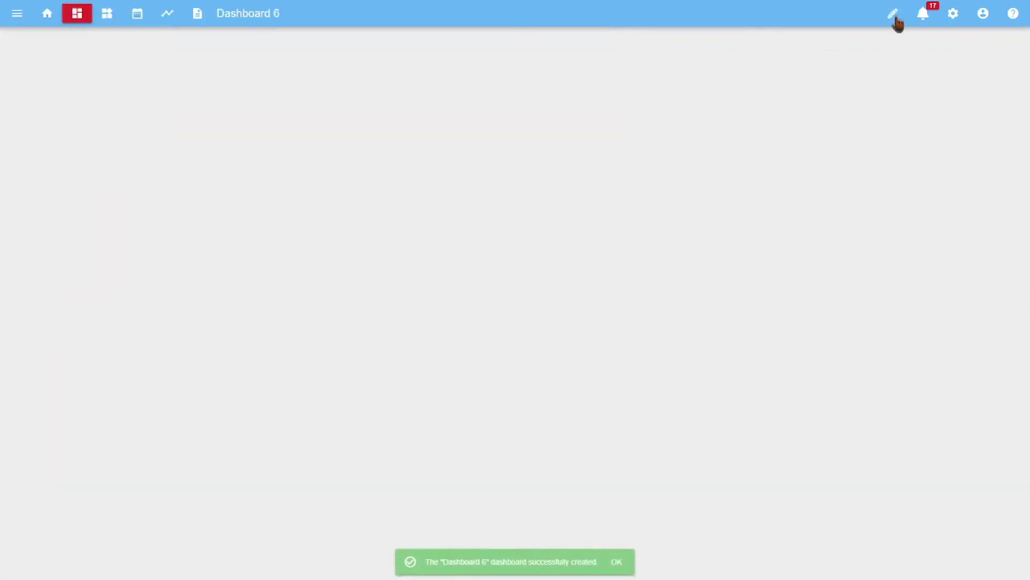
- Add a Card and a Card-image to Dashboard 6, putting an Angular Gauge Type2 for Analog input #2 in the first
left_click(896, 17)
left_click(748, 17)
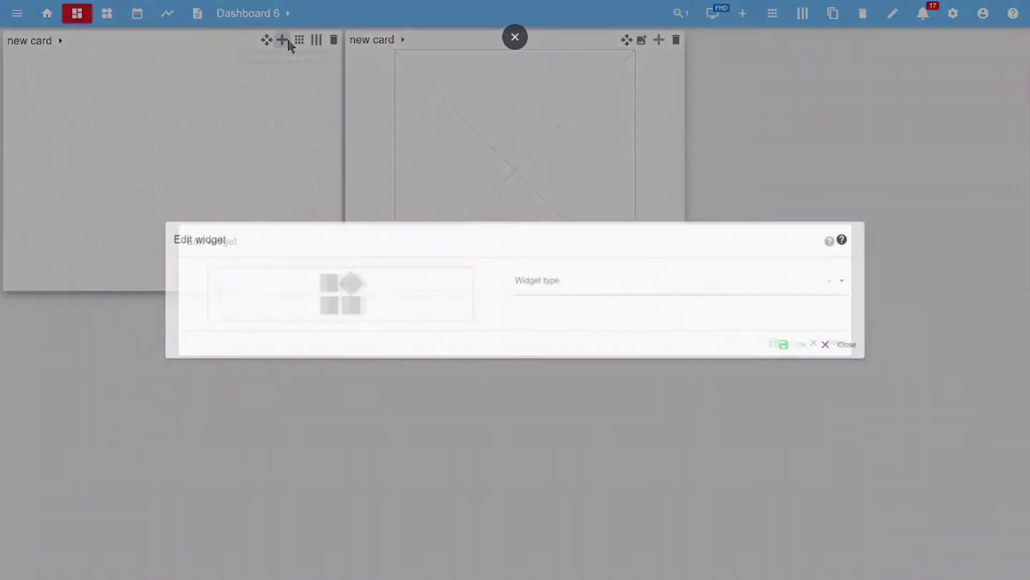
left_click(599, 281)
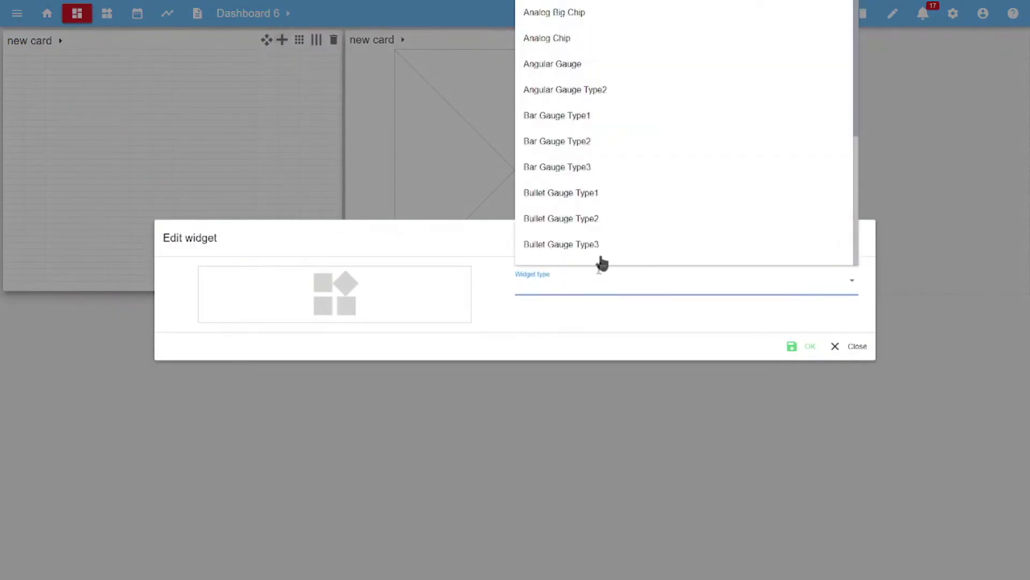
left_click(602, 93)
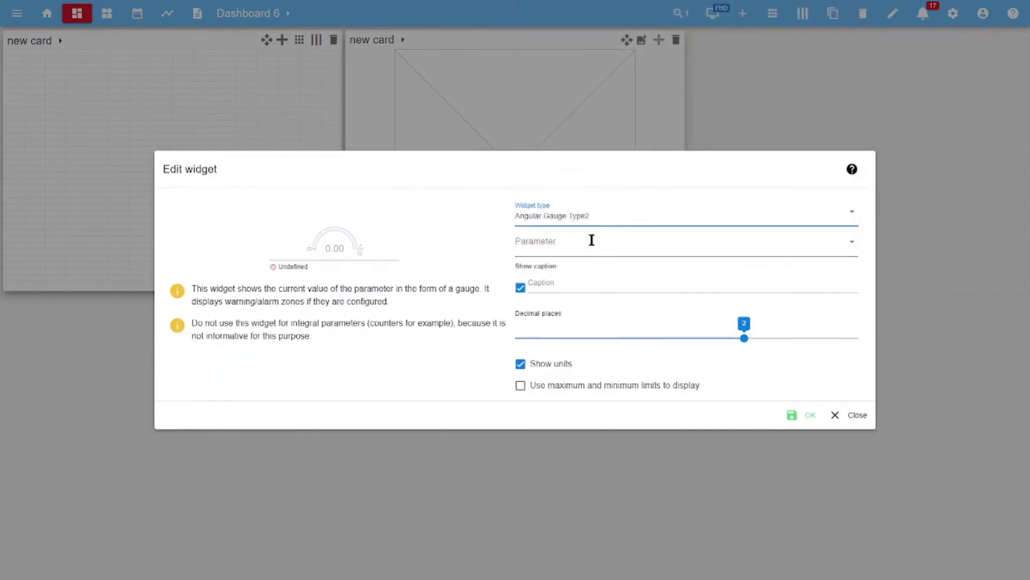
left_click(853, 245)
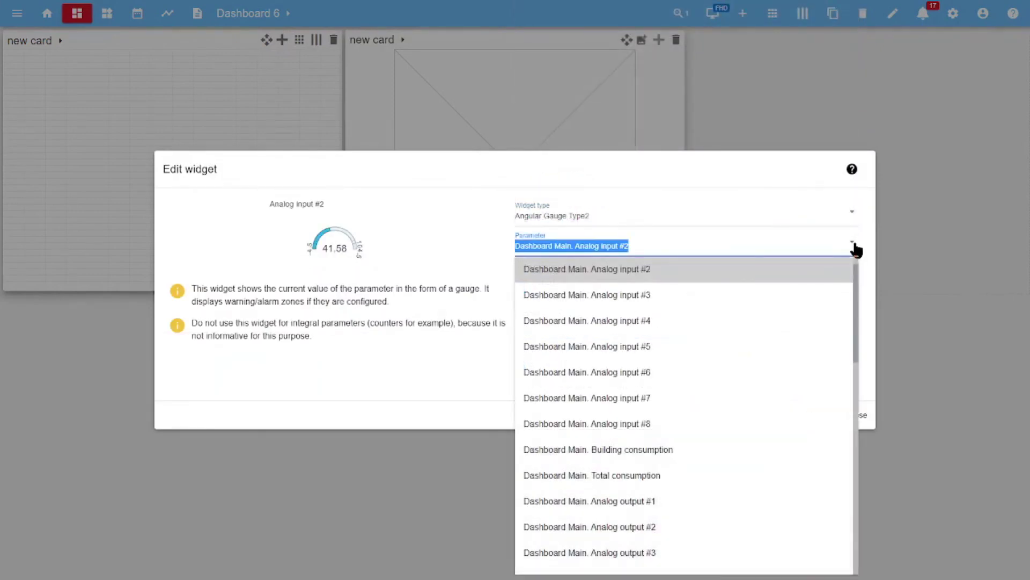
left_click(664, 278)
left_click(806, 416)
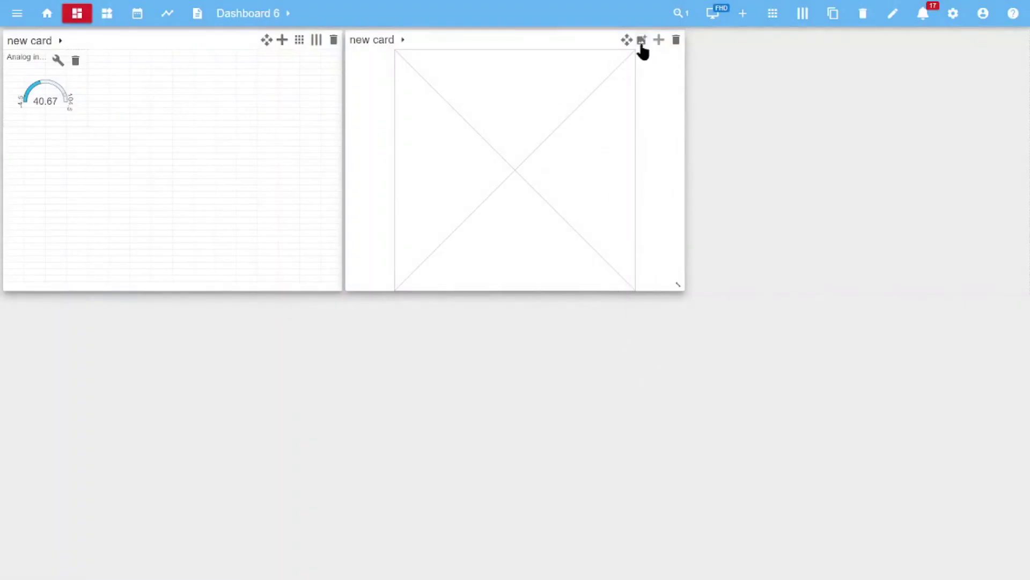
- Load the water-system diagram into the image card and add a Bar gauge bound to Analog input #2
left_click(643, 47)
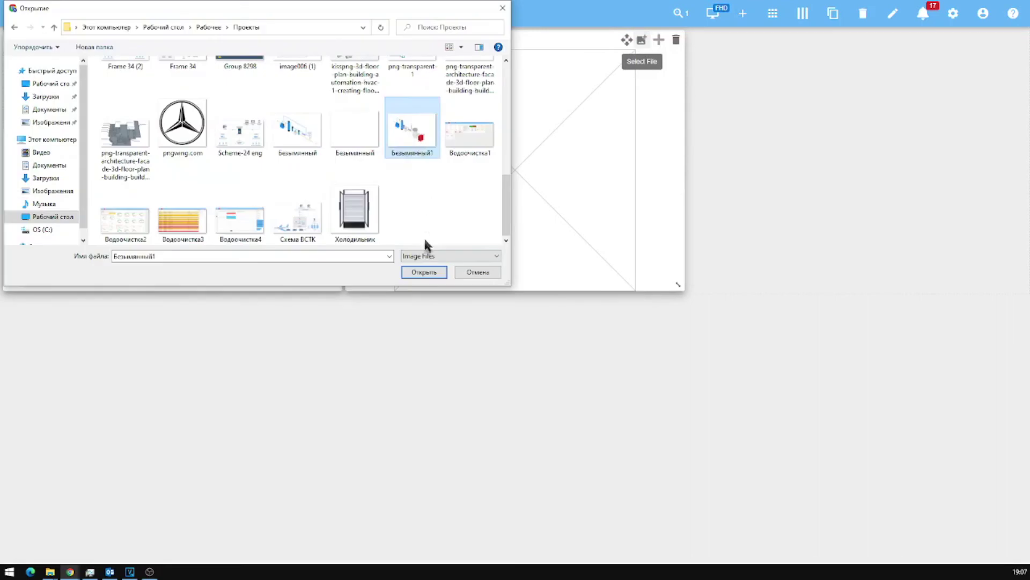
left_click(420, 270)
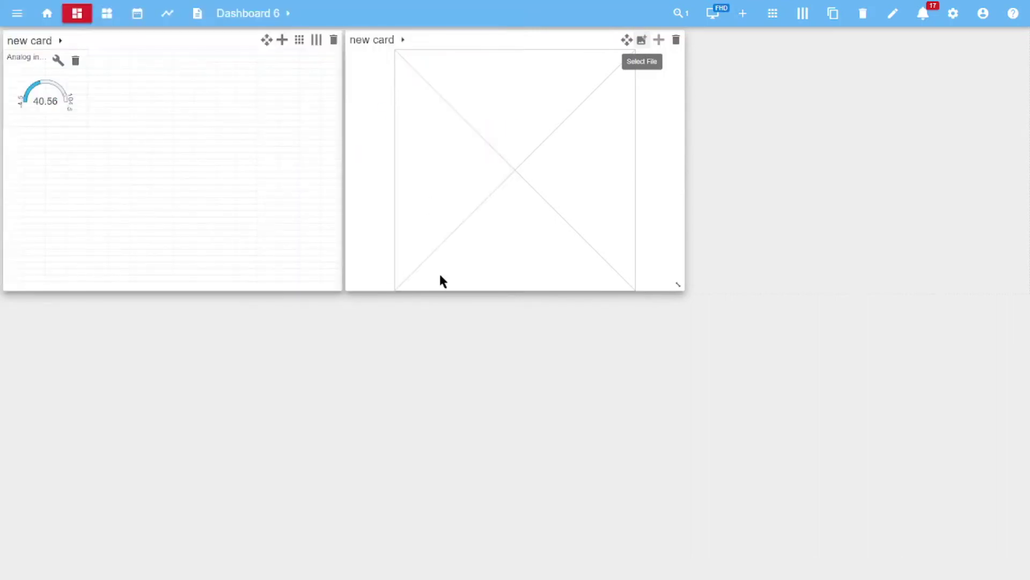
left_click(659, 41)
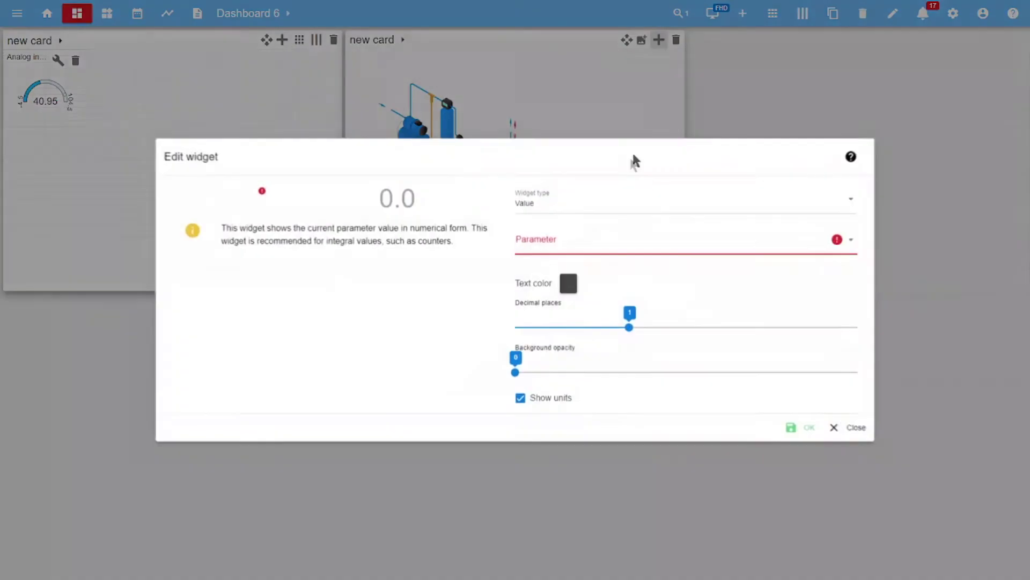
left_click(604, 196)
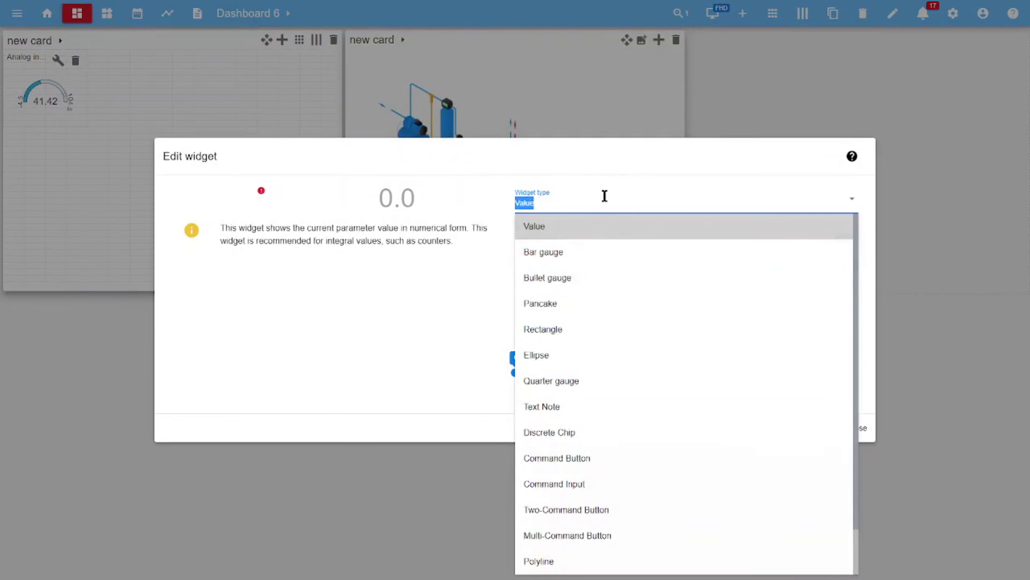
left_click(575, 259)
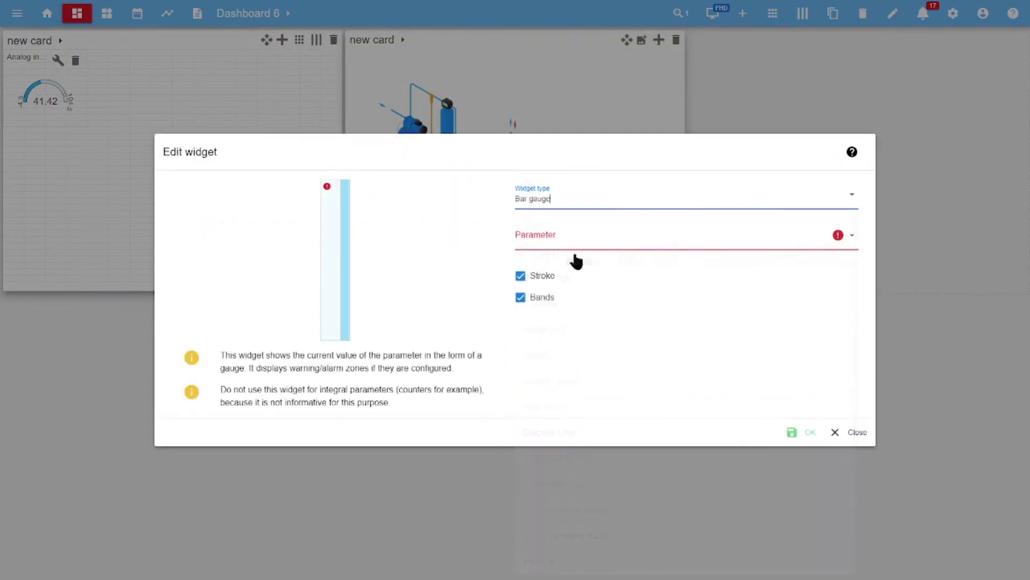
left_click(850, 241)
left_click(621, 291)
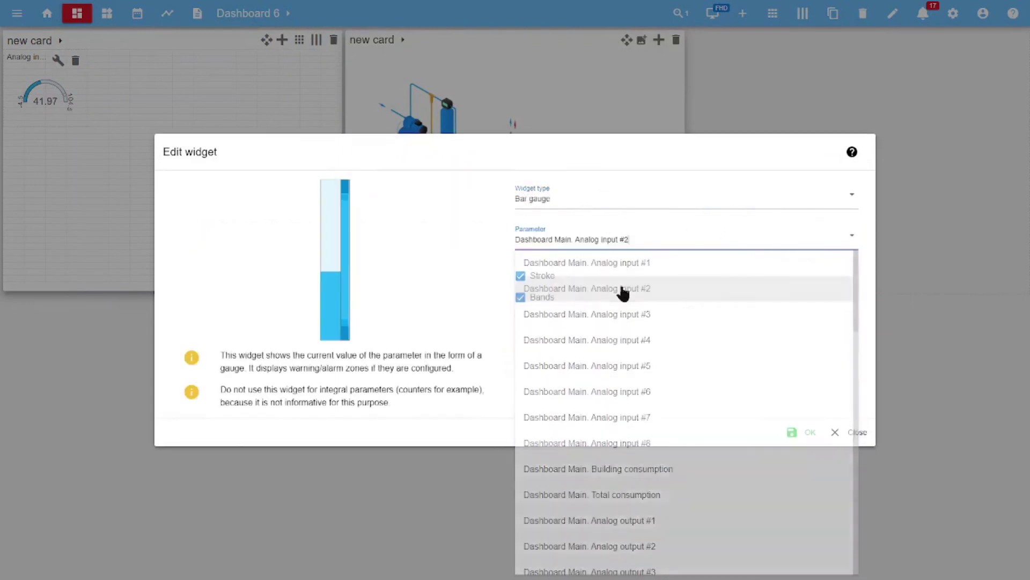
- Place the bar gauge inside the tank, sized 46 by 132 at X 537, Y 382
left_click(809, 433)
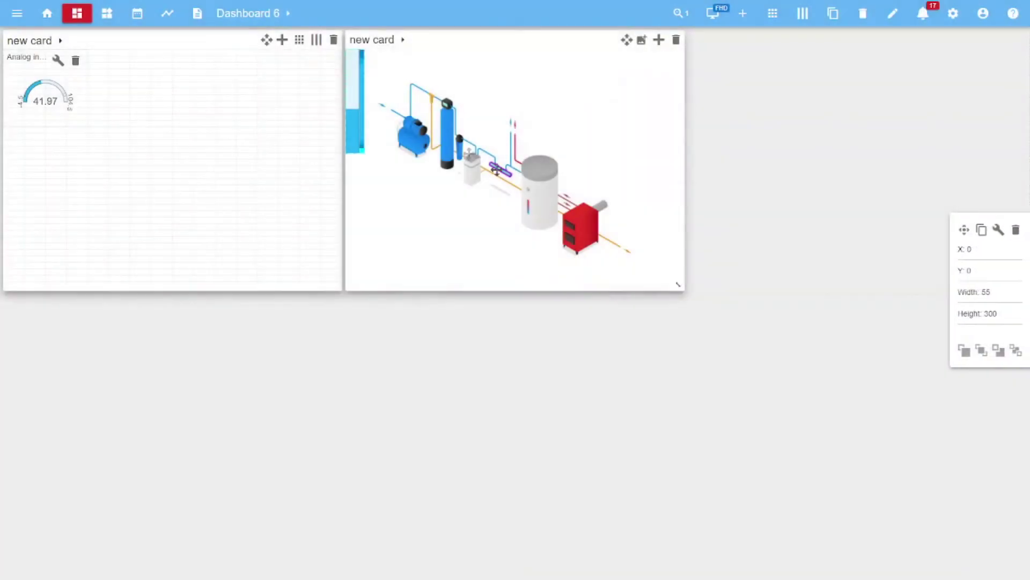
left_click_drag(353, 108, 540, 242)
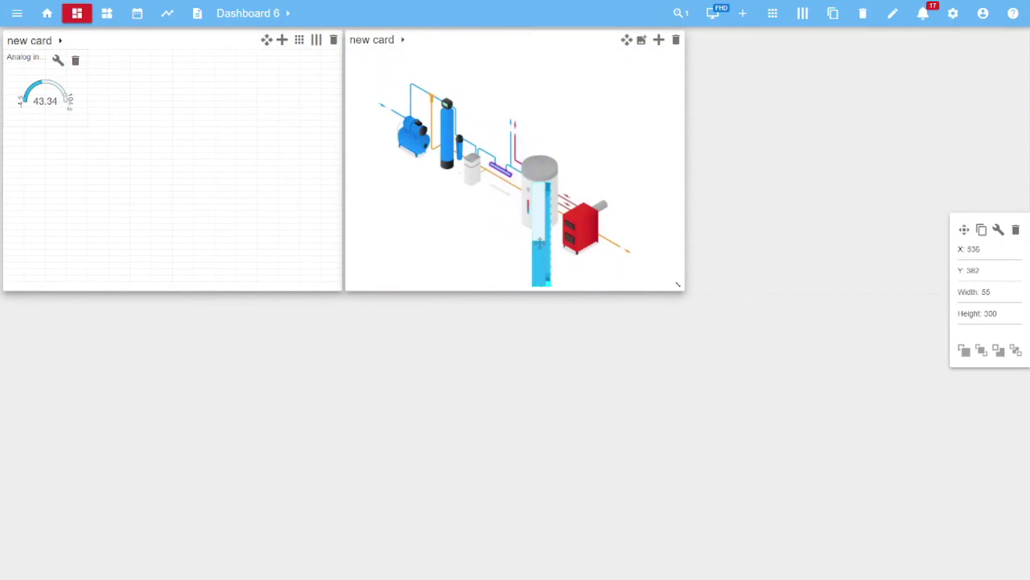
left_click_drag(546, 282, 543, 226)
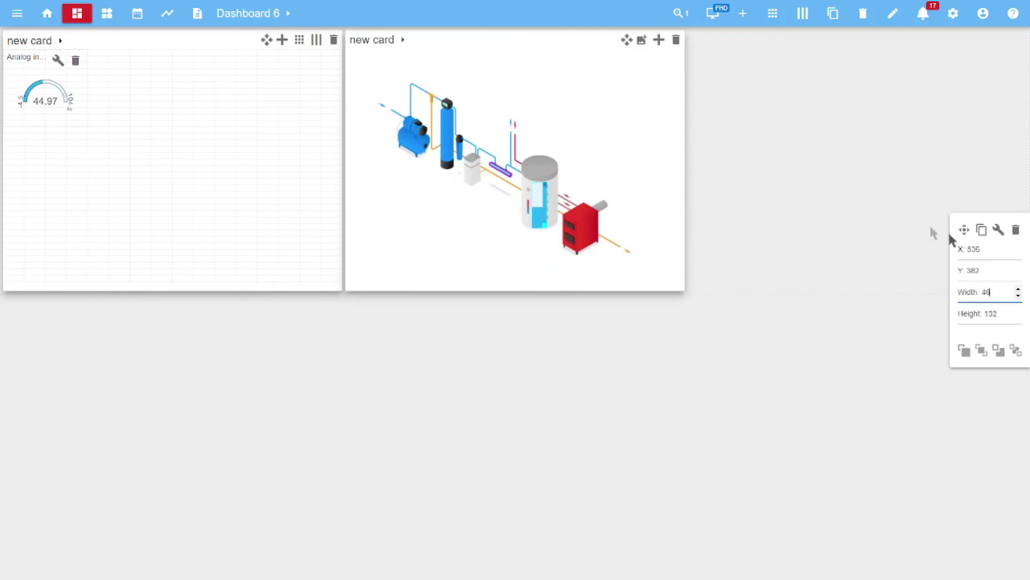
left_click(1019, 248)
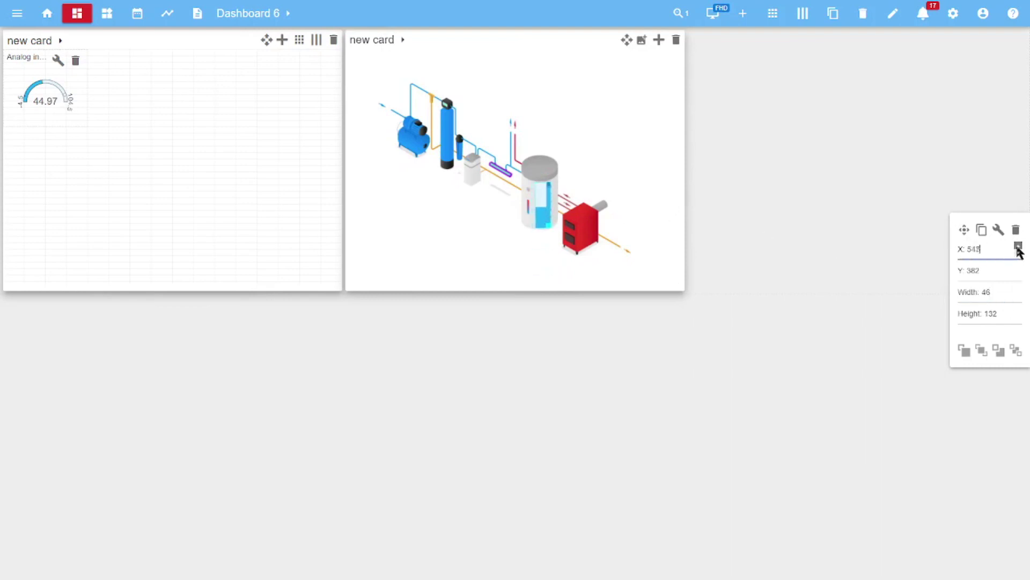
left_click(1018, 254)
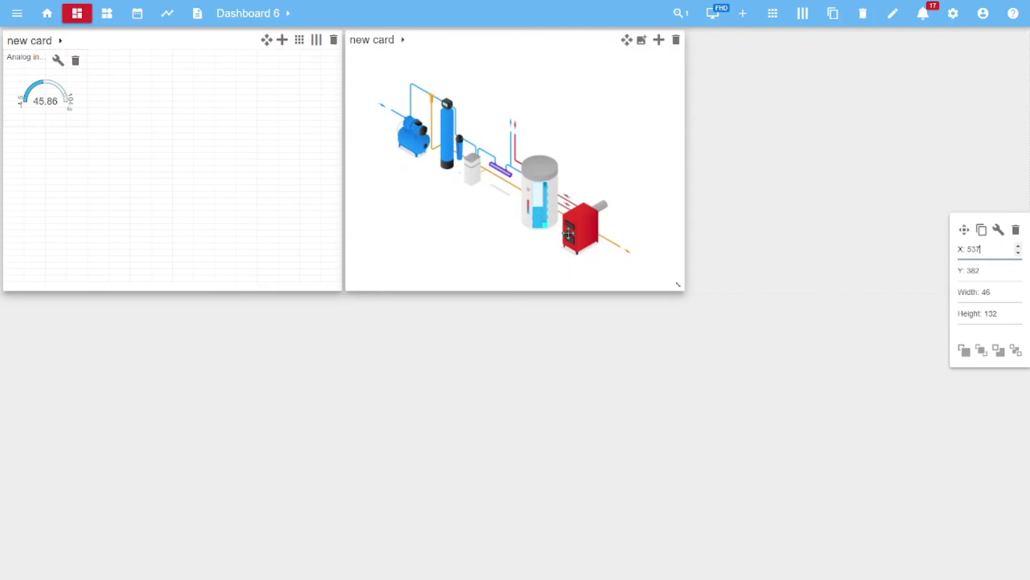
left_click(570, 269)
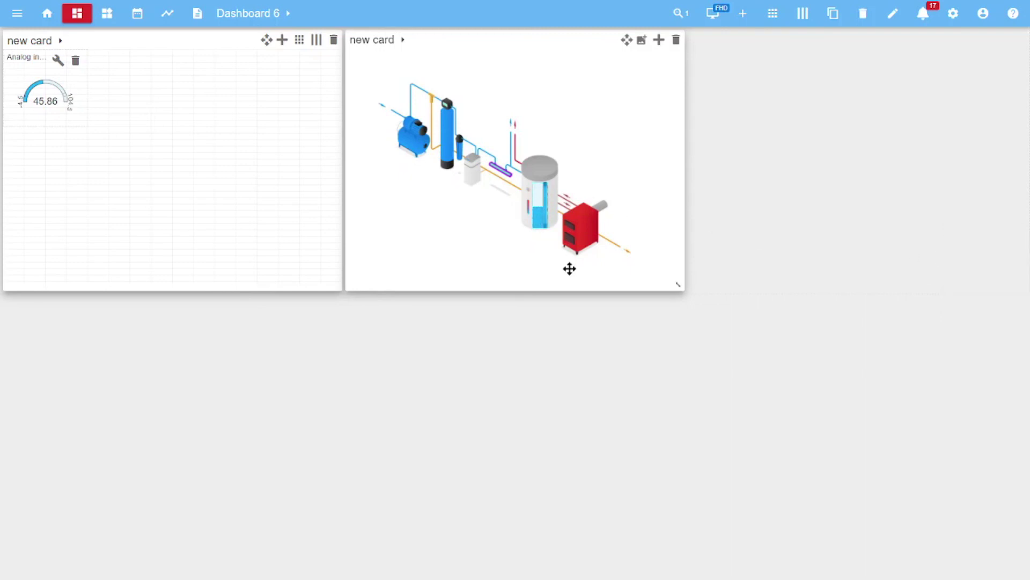
- Add a grey Polyline for Analog input #2 and lay it along the diagram's inlet pipe
left_click(658, 43)
left_click(626, 192)
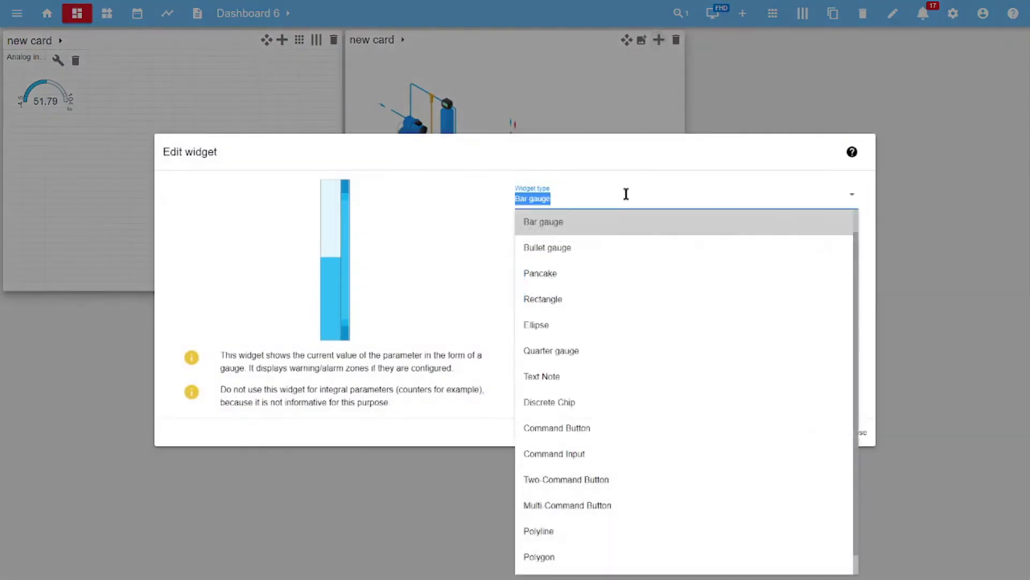
left_click(570, 532)
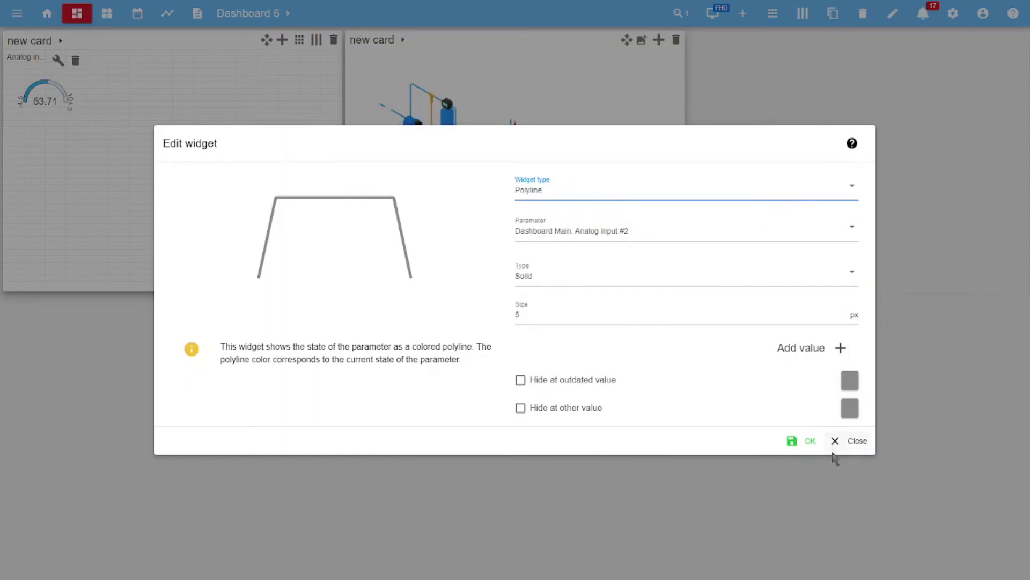
left_click(810, 441)
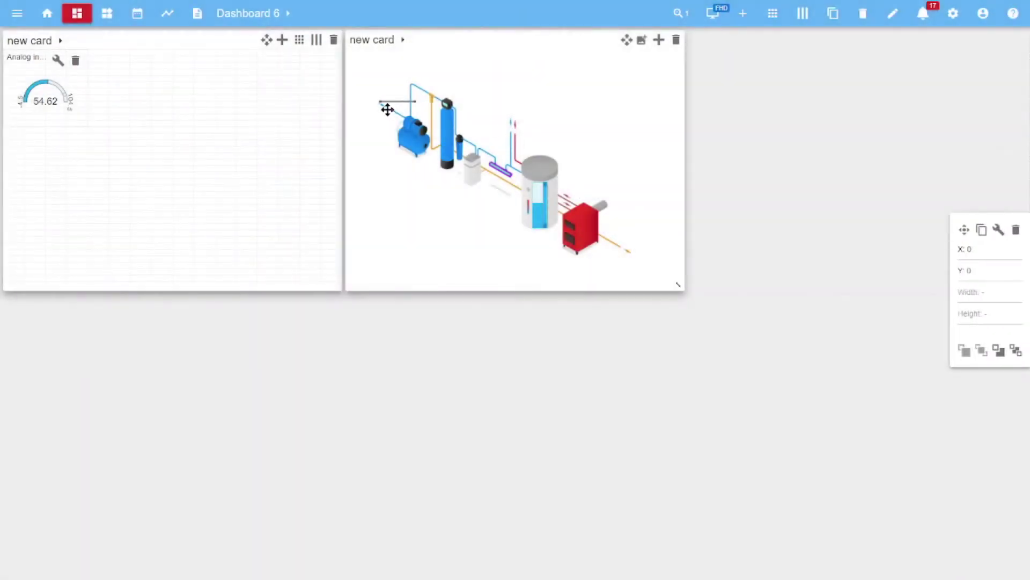
mouse_move(394, 101)
left_mouse_down()
mouse_move(411, 111)
mouse_move(404, 116)
left_mouse_up()
left_click(460, 204)
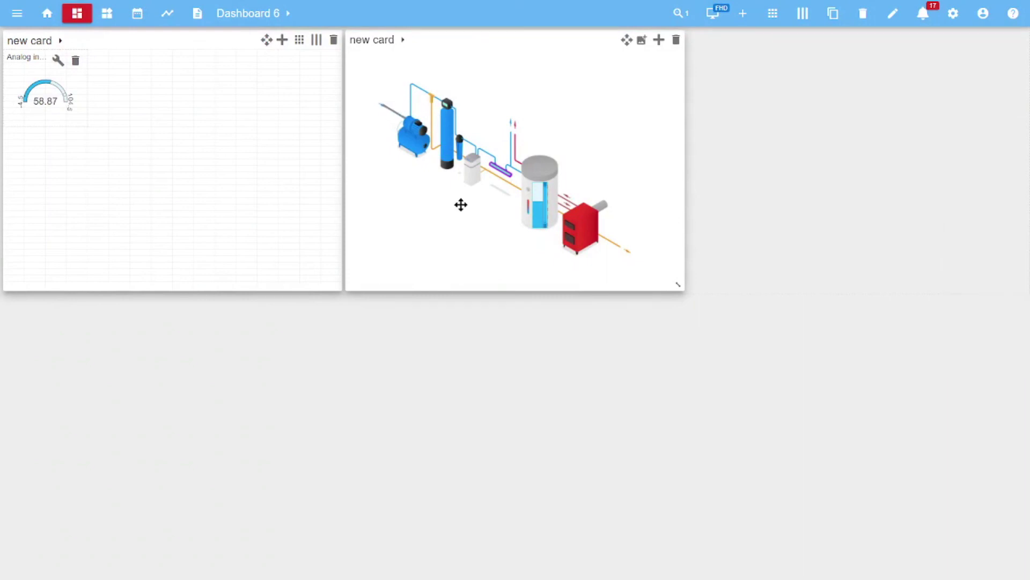
left_click(658, 42)
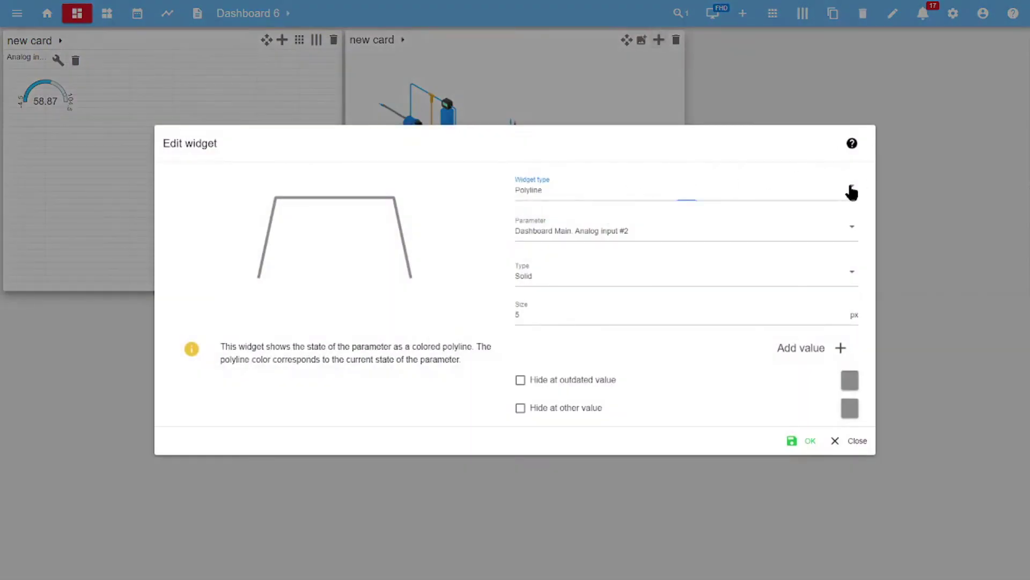
- Place a Polygon widget on the blue filter column and drag its vertices to match the column's outline
left_click(851, 192)
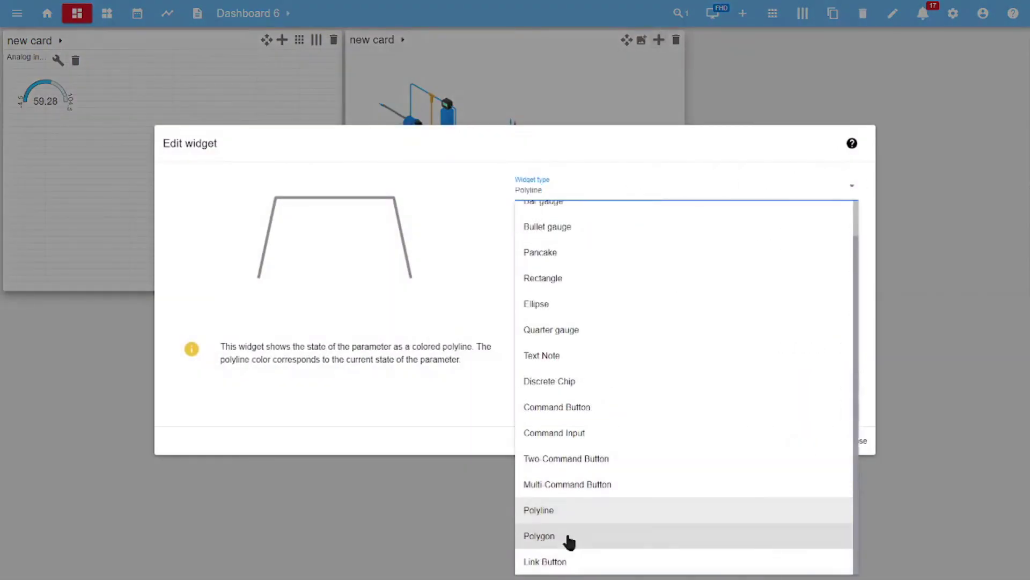
left_click(540, 536)
left_click(807, 426)
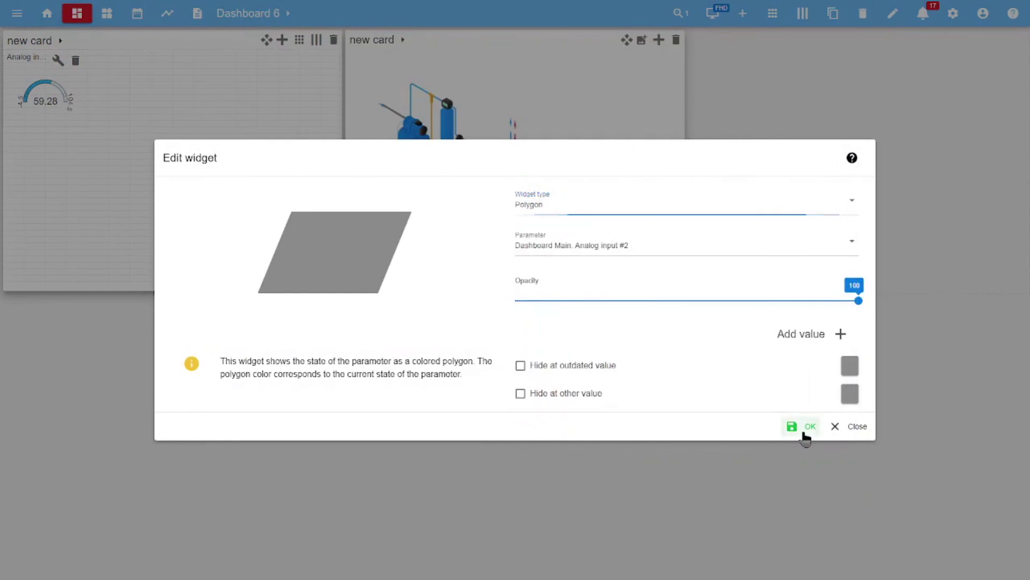
left_click_drag(398, 109, 451, 112)
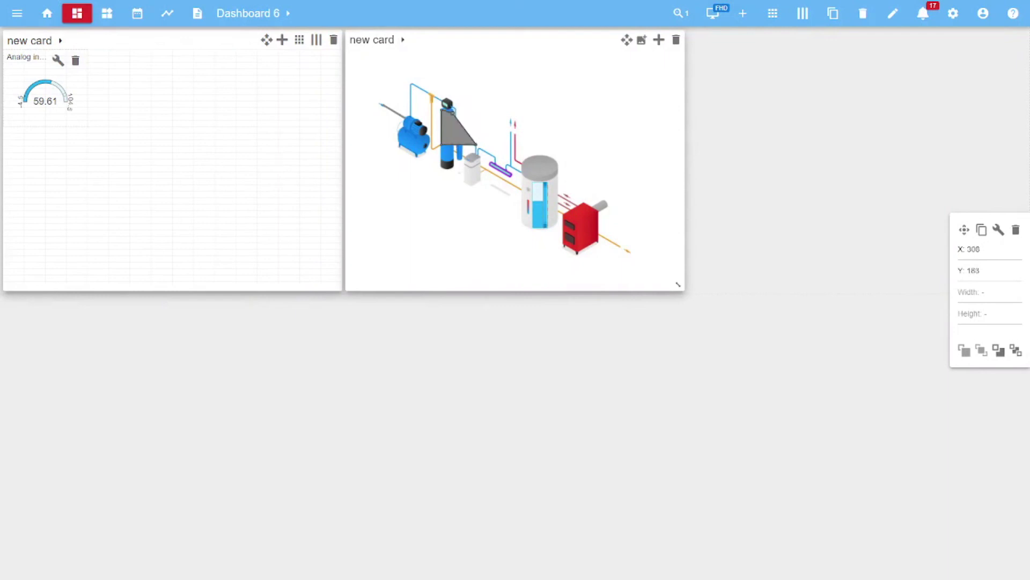
left_click(477, 138)
left_click_drag(476, 145, 453, 170)
left_click(453, 170)
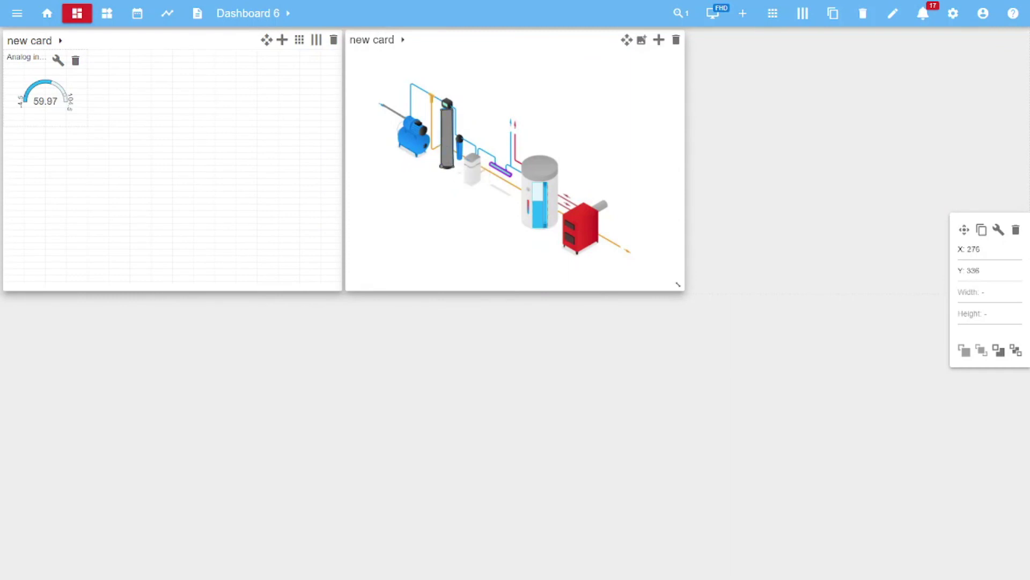
left_click(440, 166)
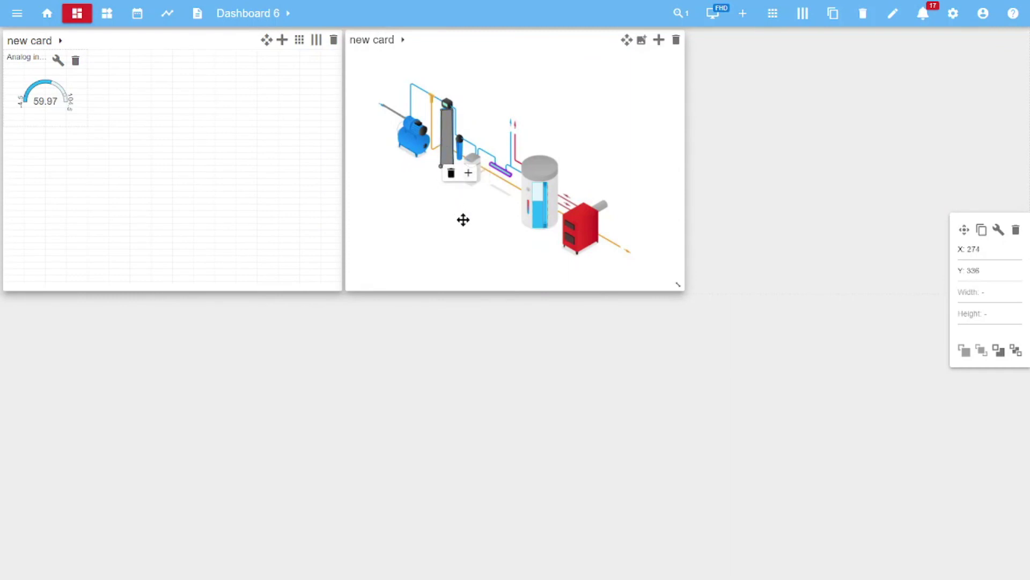
key("Escape")
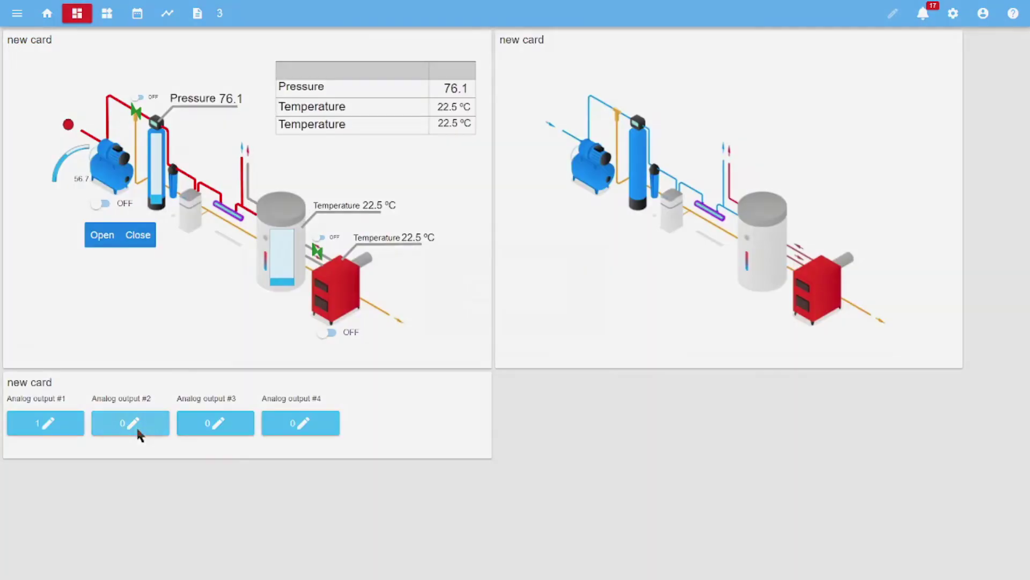
- Send two confirmed writes to Analog output #2 so it reads 1
left_click(138, 429)
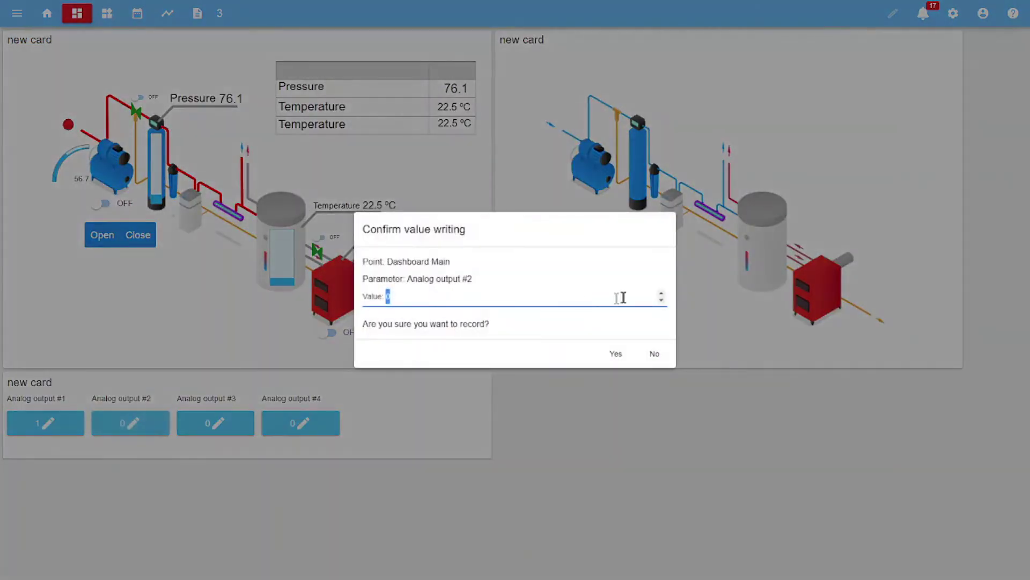
left_click(617, 356)
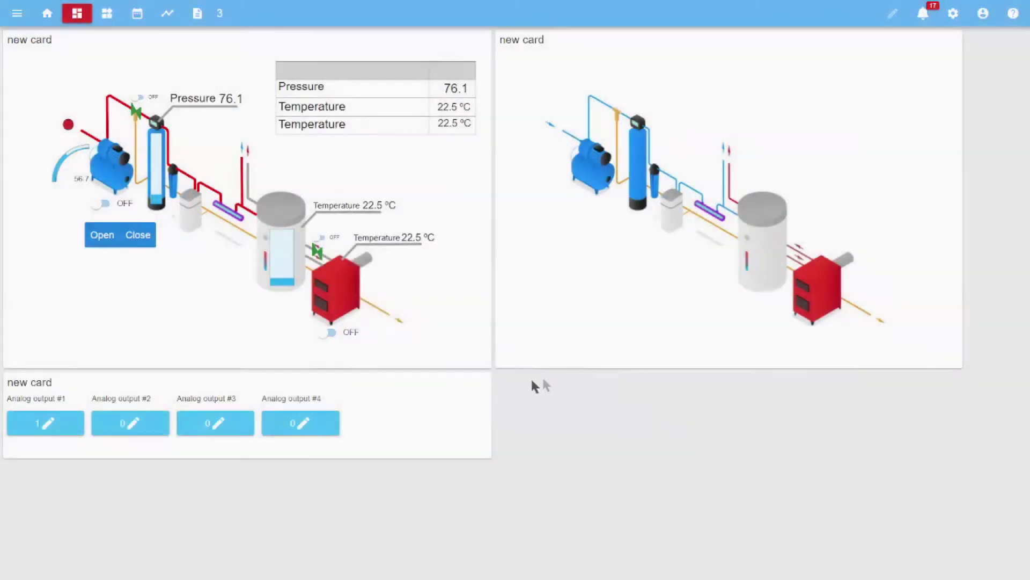
left_click(153, 429)
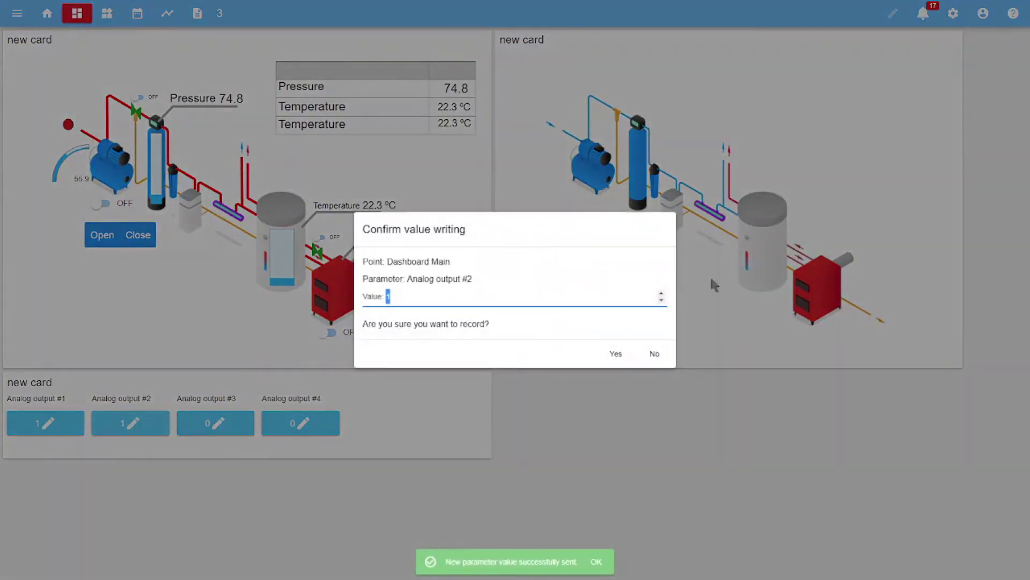
left_click(618, 355)
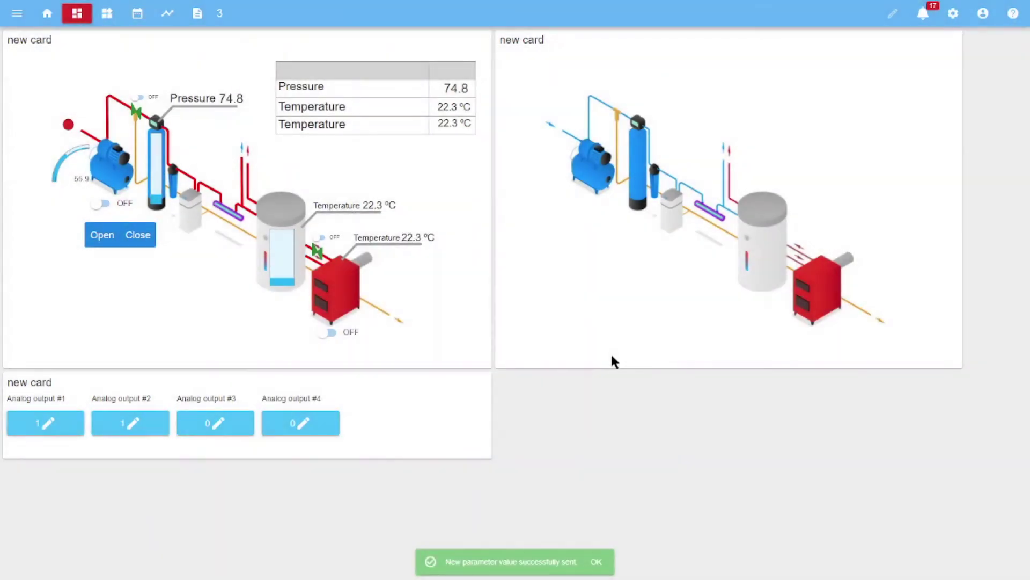